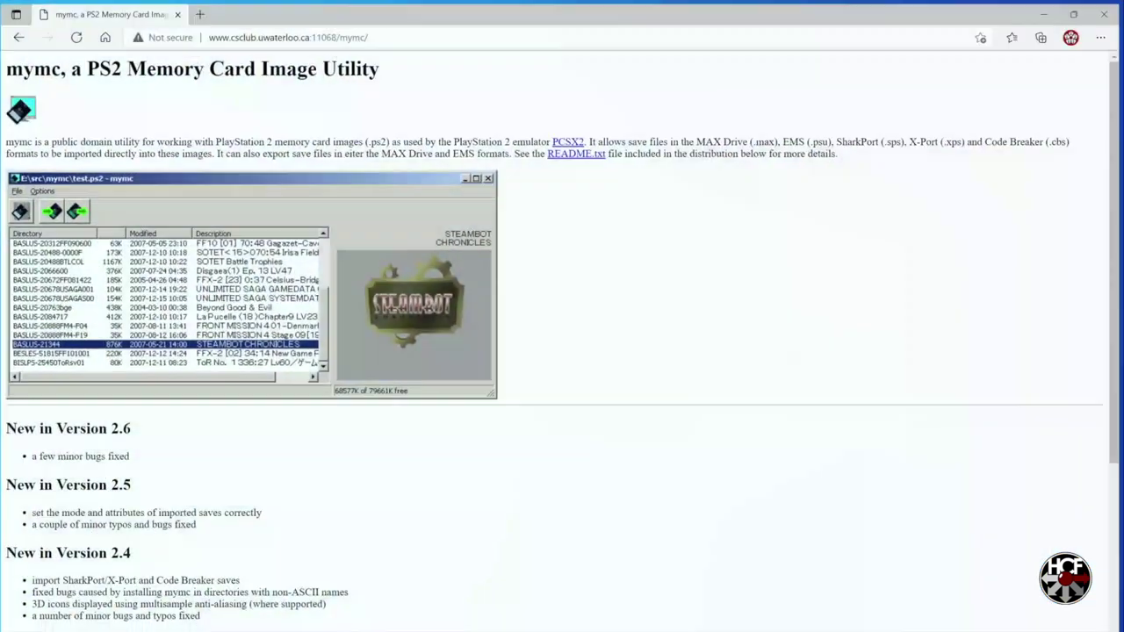
# Download the current Windows release of mymc, mymc-alpha-2.6.zip, and minimize the browser
pyautogui.scroll(-5, 562, 334)
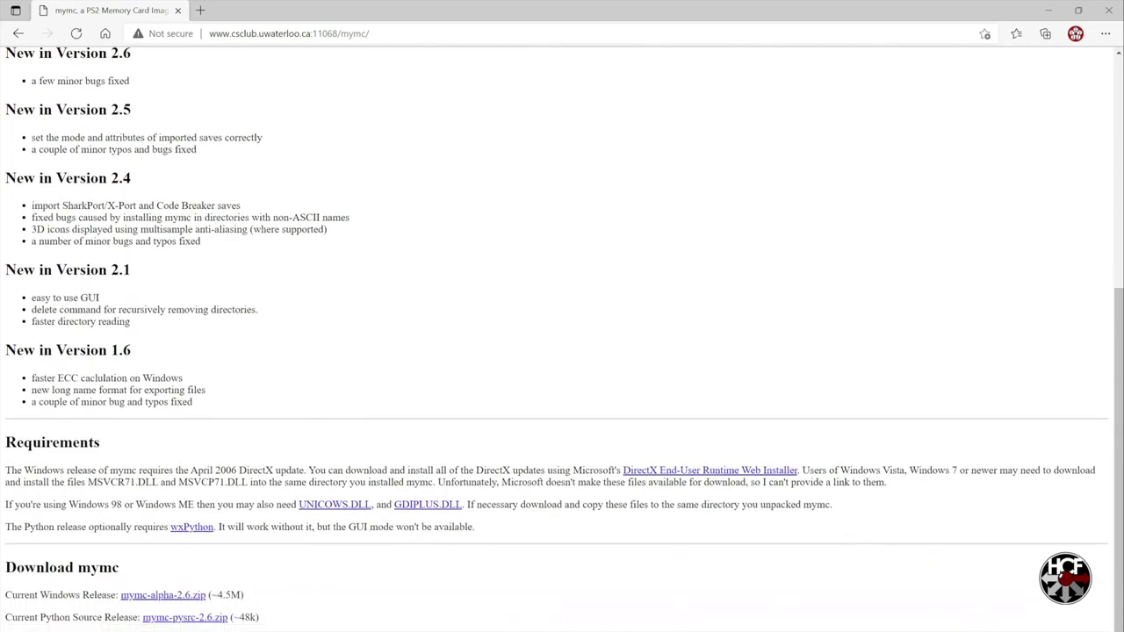
pyautogui.click(182, 597)
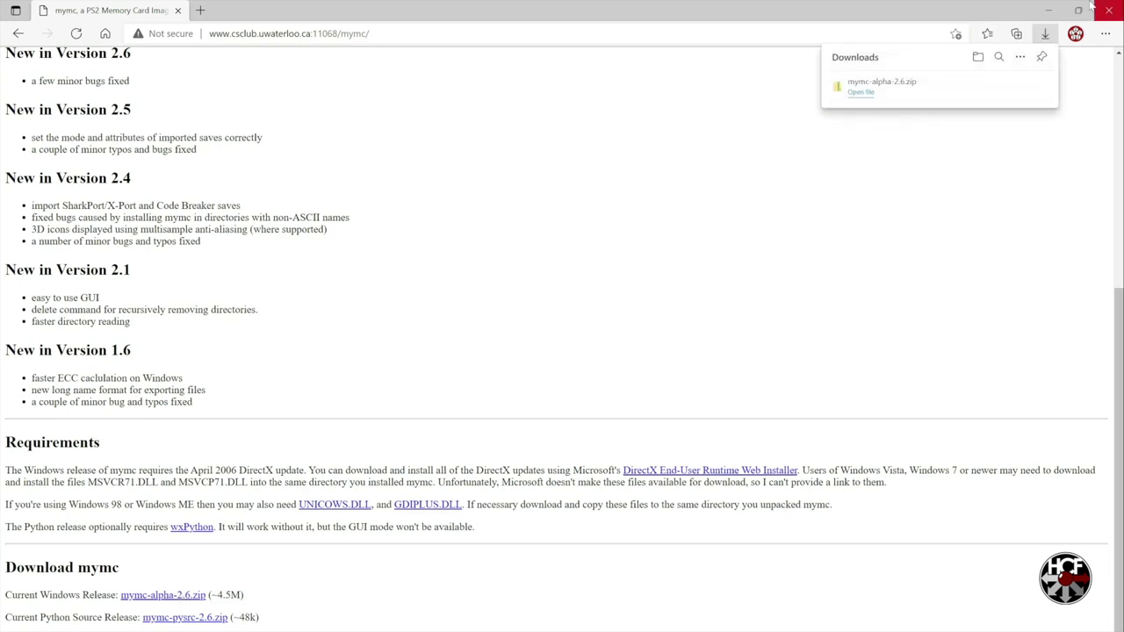
pyautogui.click(1050, 10)
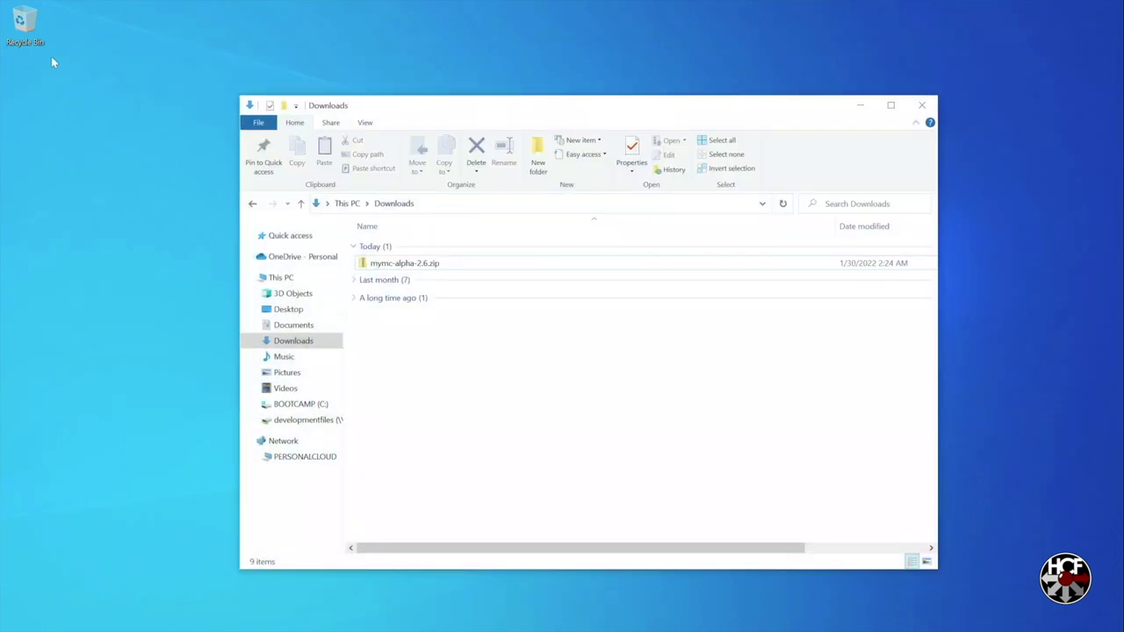
# Create a new folder named MyMc on the desktop
pyautogui.rightClick(25, 95)
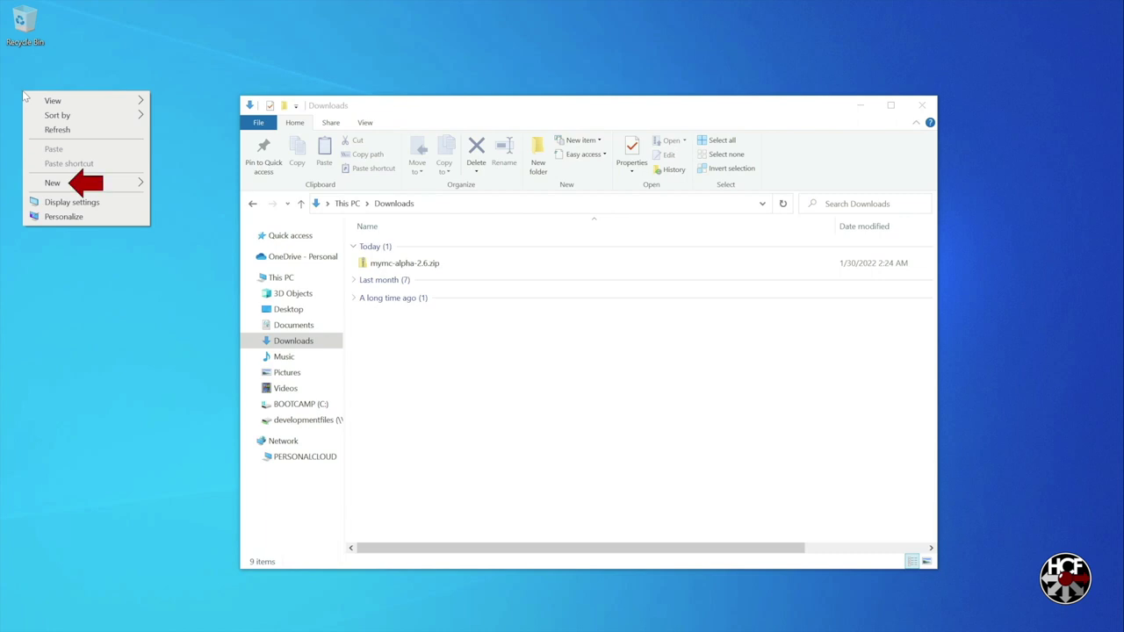
pyautogui.moveTo(55, 184)
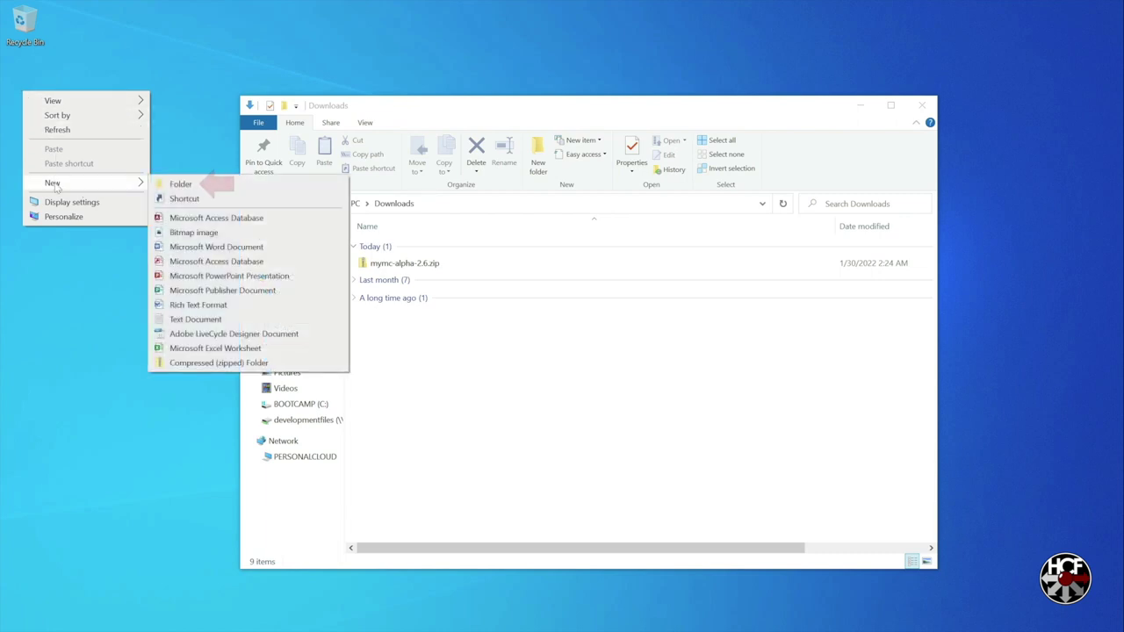
pyautogui.click(167, 184)
pyautogui.write('MyMc')
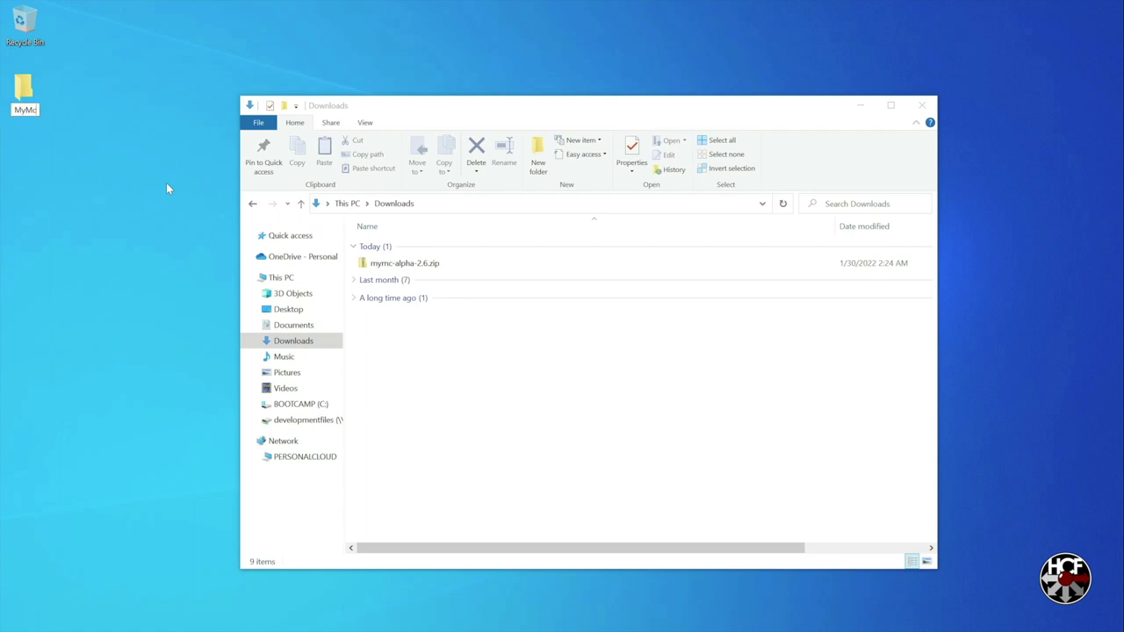
# Open mymc-alpha-2.6.zip in Downloads and copy all its files into the desktop MyMc folder
pyautogui.click(419, 269)
pyautogui.doubleClick(420, 269)
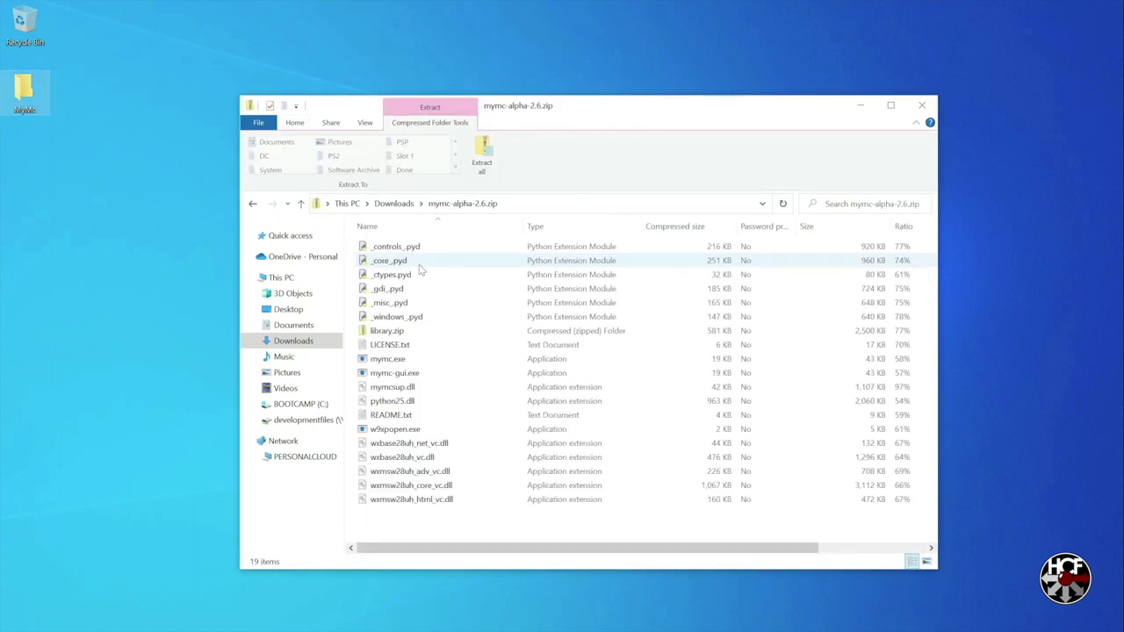
pyautogui.moveTo(421, 519); pyautogui.dragTo(26, 92)
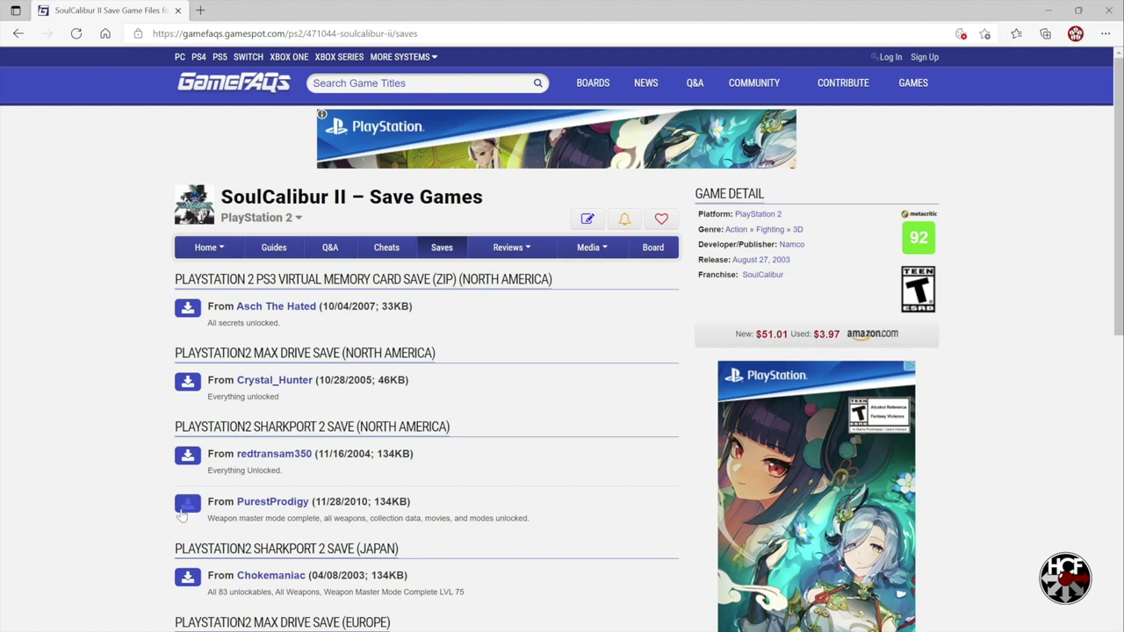
# Download the North American MAX Drive save for SoulCalibur II from GameFAQs, move it to the desktop, and close the Downloads window
pyautogui.click(188, 383)
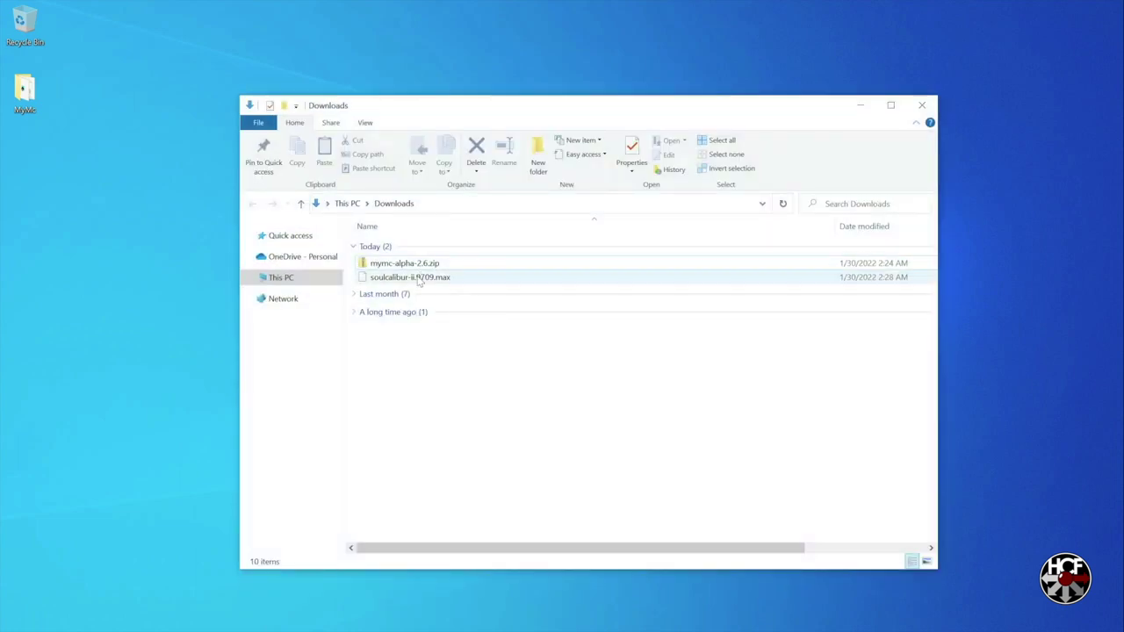
pyautogui.moveTo(409, 277); pyautogui.dragTo(28, 180)
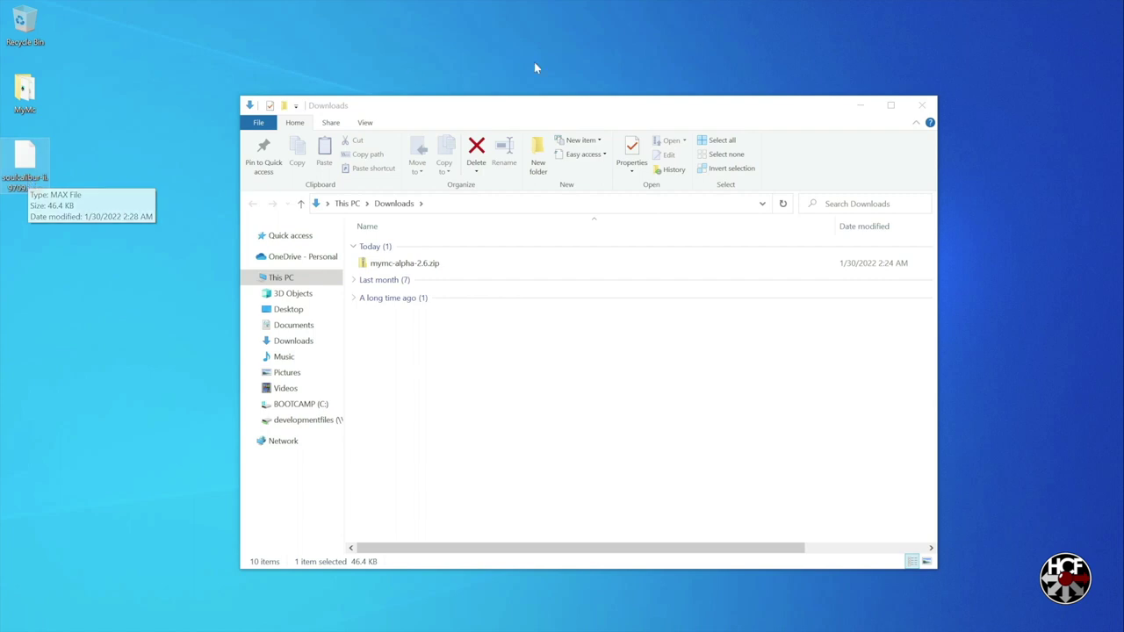
pyautogui.click(916, 113)
pyautogui.click(917, 113)
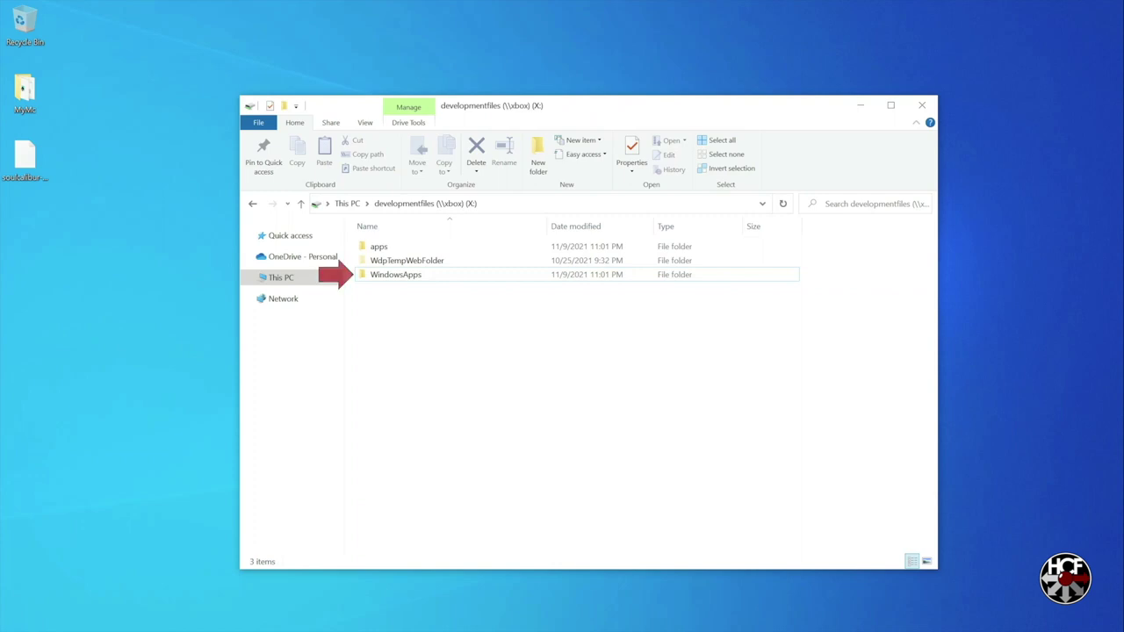
# Copy Shared Memory Card (8 MB).ps2 to the desktop from Saves\pcsx2\Slot 1 inside the 1.9.12.0_x64 folder of WindowsApps on the Xbox drive
pyautogui.doubleClick(414, 277)
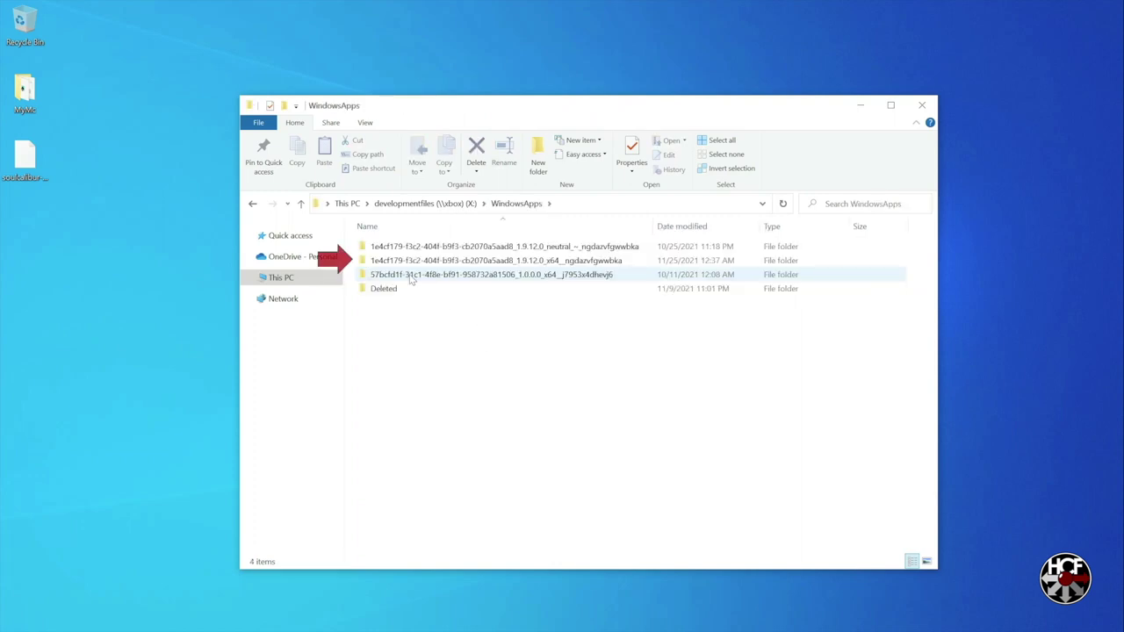
pyautogui.doubleClick(410, 261)
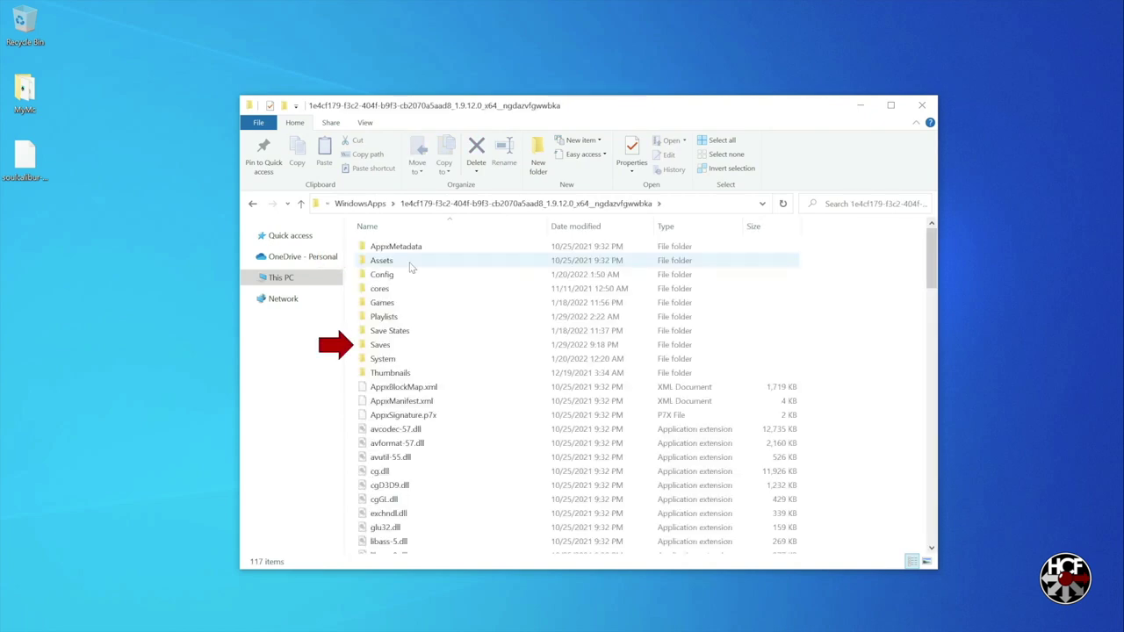
pyautogui.doubleClick(409, 344)
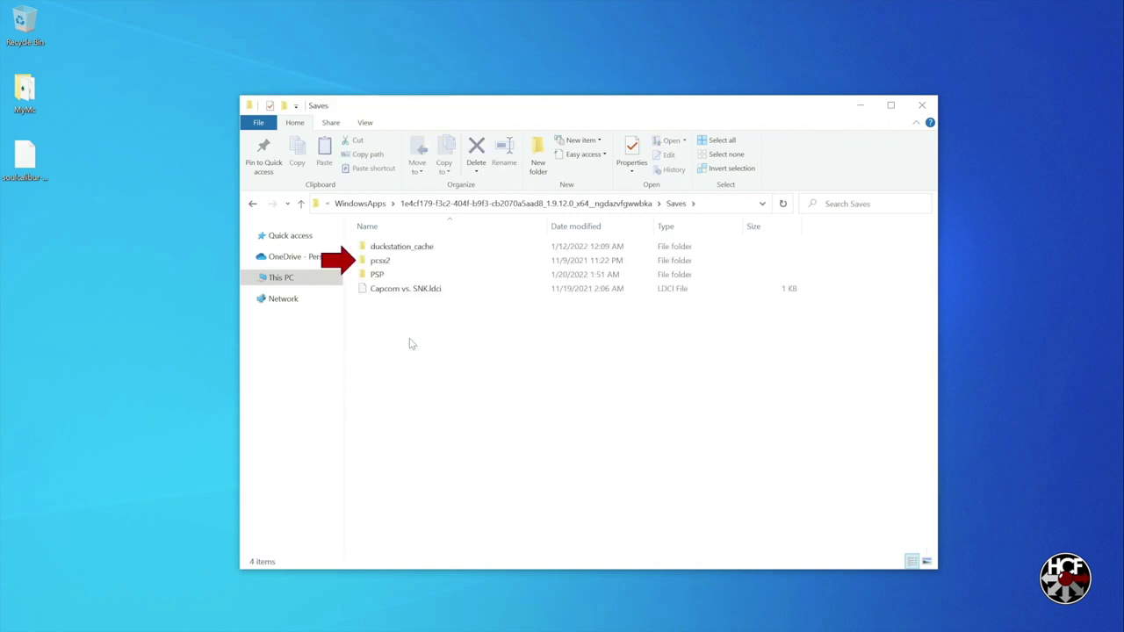
pyautogui.click(403, 263)
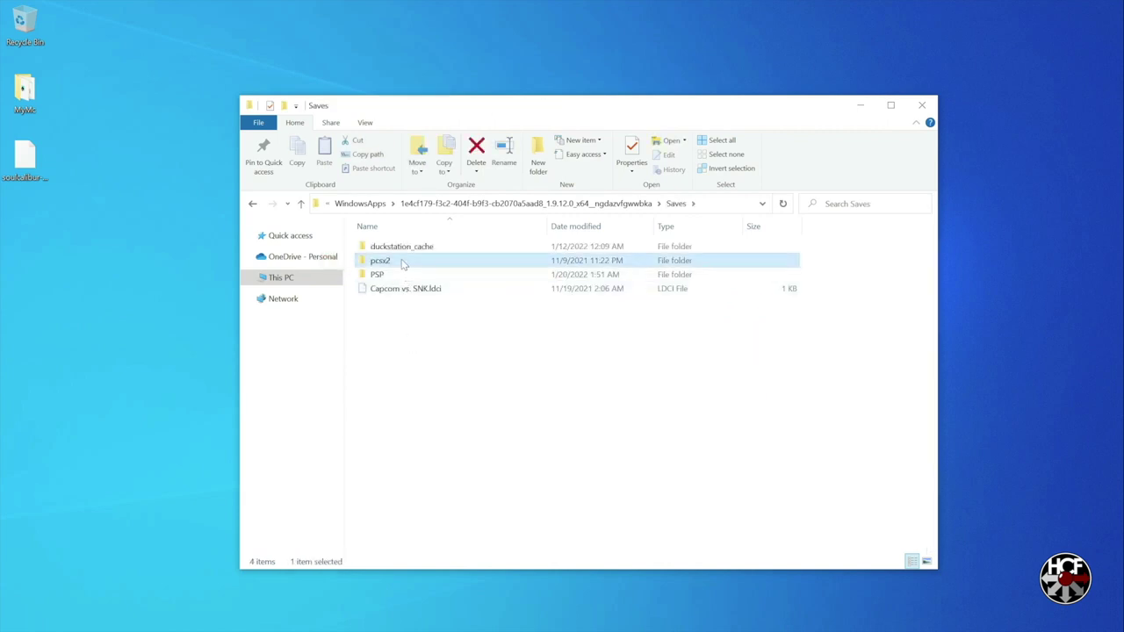
pyautogui.doubleClick(403, 264)
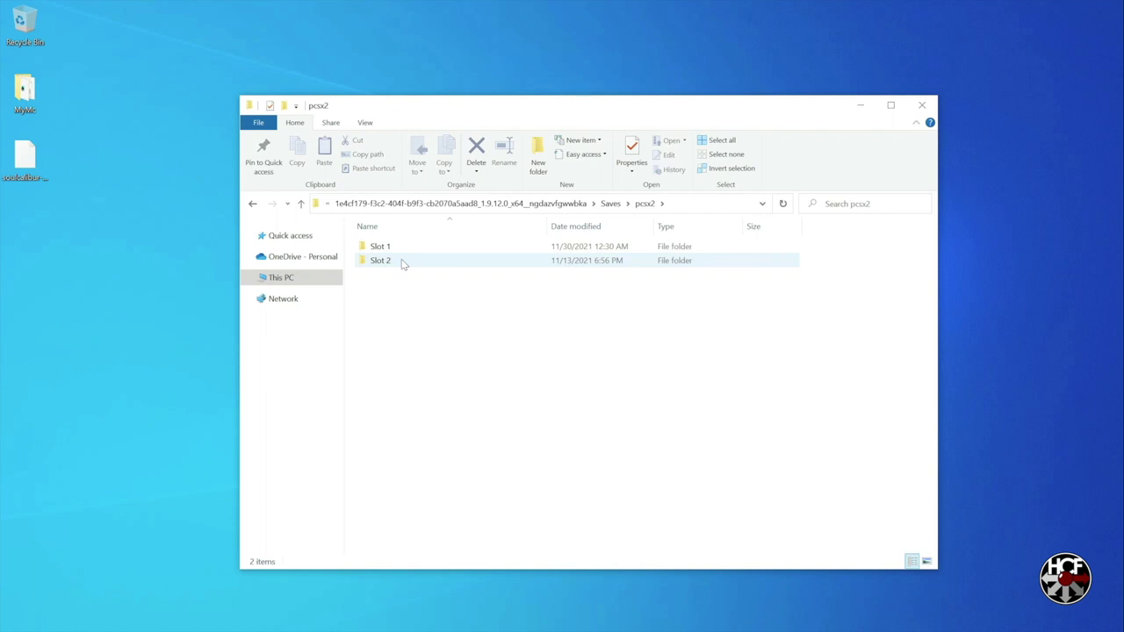
pyautogui.doubleClick(403, 249)
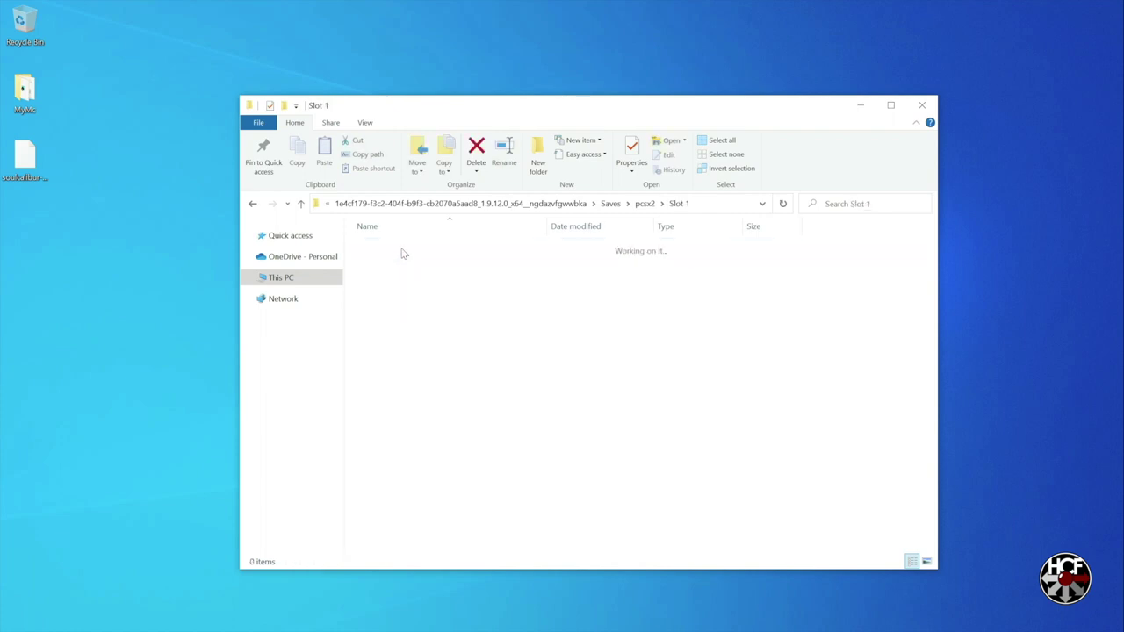
pyautogui.moveTo(403, 252); pyautogui.dragTo(27, 256)
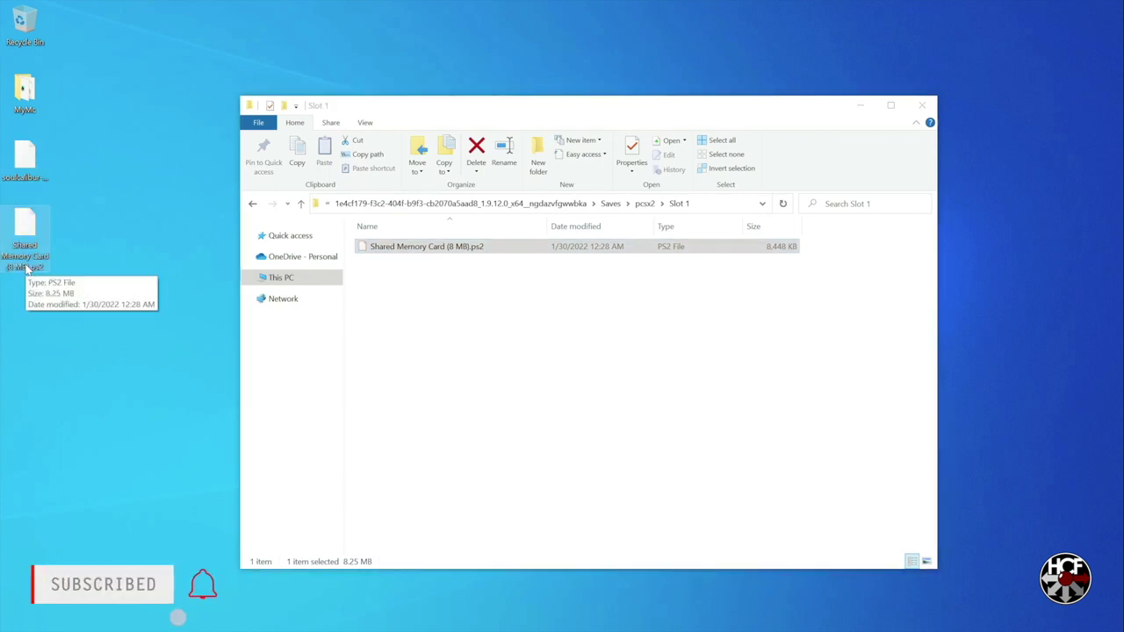
pyautogui.click(862, 107)
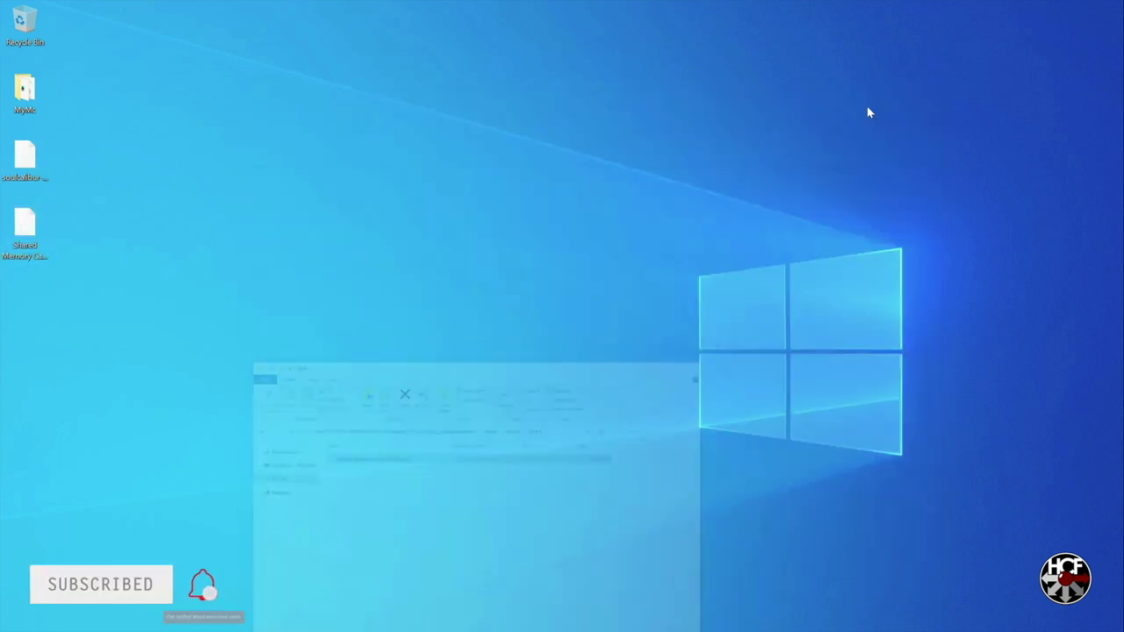
# Launch mymc-gui.exe from the MyMc folder, open Shared Memory Card (8 MB).ps2 from the desktop, and enlarge the window to fit the save list
pyautogui.doubleClick(26, 93)
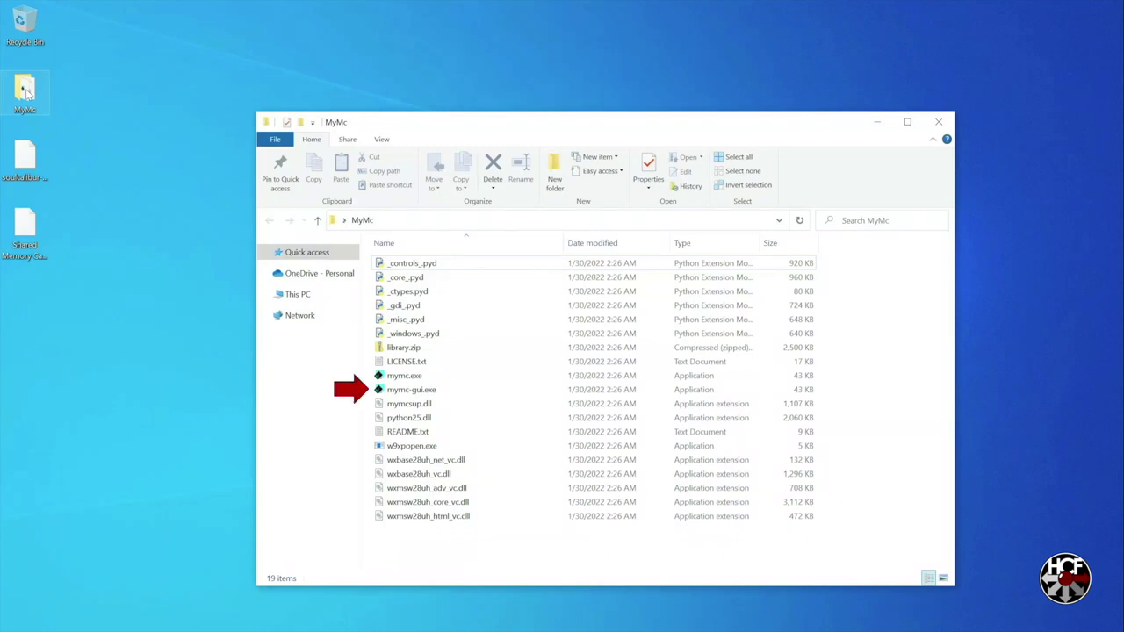
pyautogui.doubleClick(426, 391)
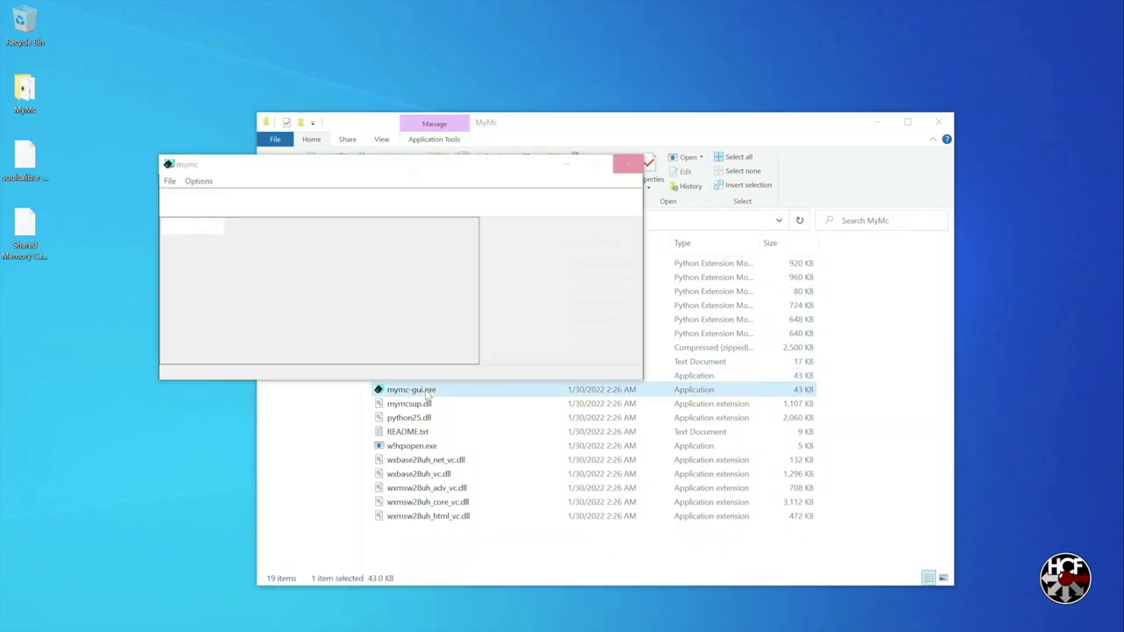
pyautogui.click(878, 122)
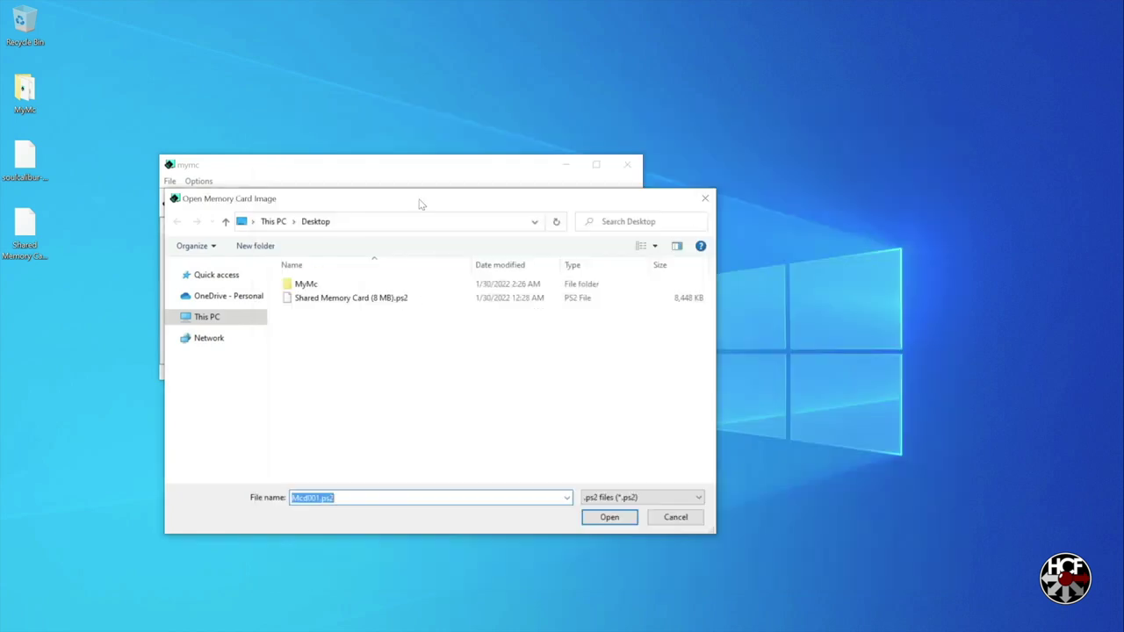
pyautogui.moveTo(420, 204); pyautogui.dragTo(519, 162)
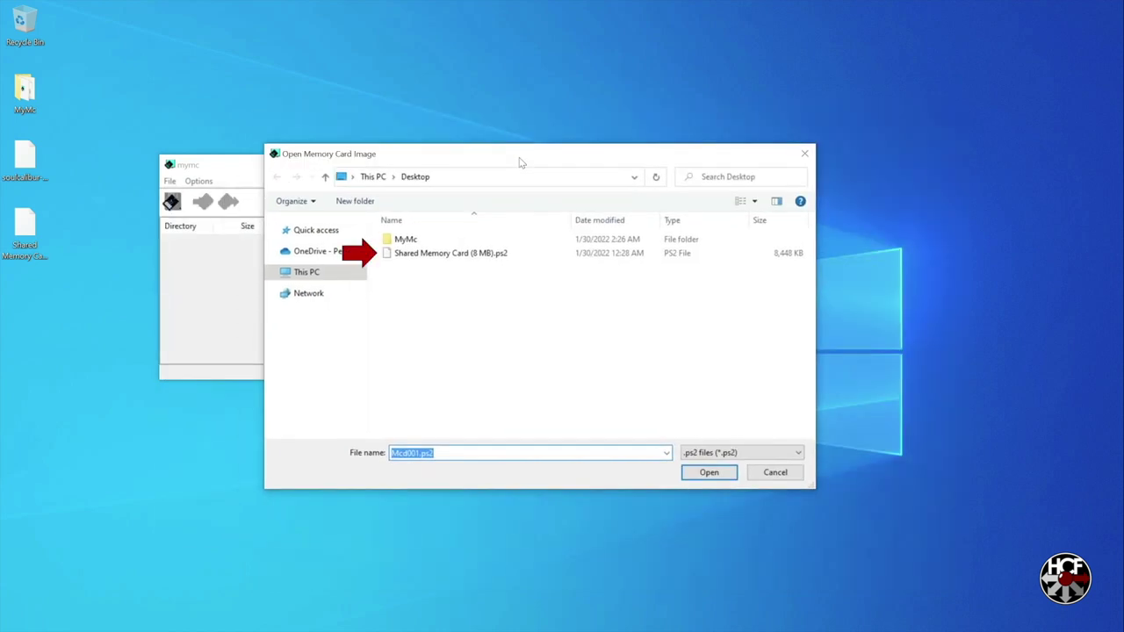
pyautogui.doubleClick(444, 254)
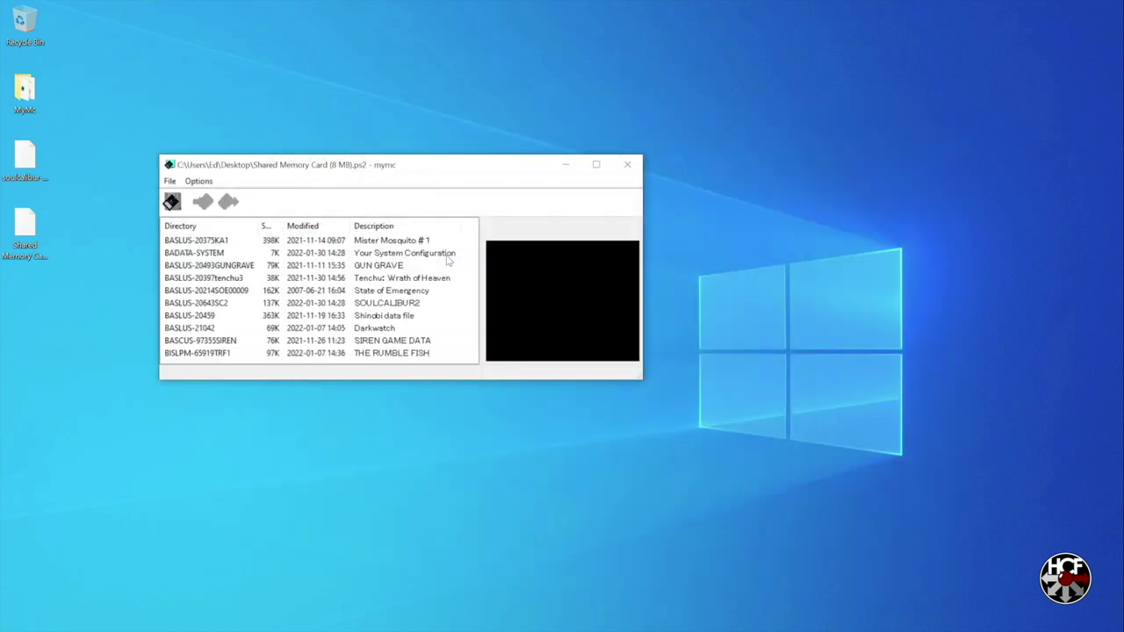
pyautogui.moveTo(444, 170); pyautogui.dragTo(608, 172)
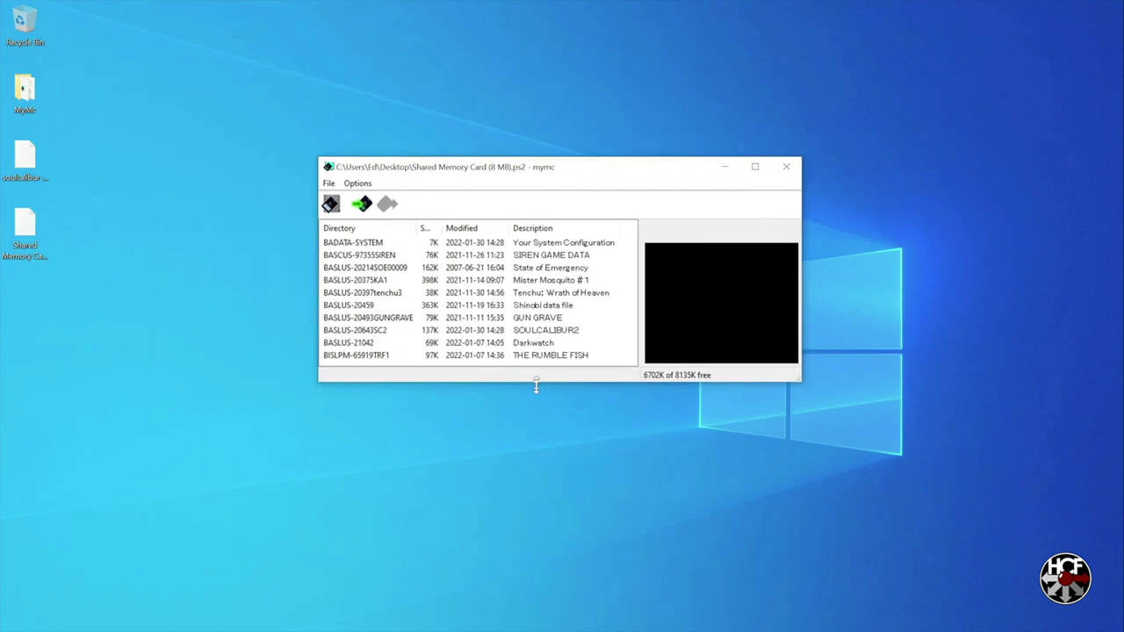
pyautogui.moveTo(535, 383); pyautogui.dragTo(535, 438)
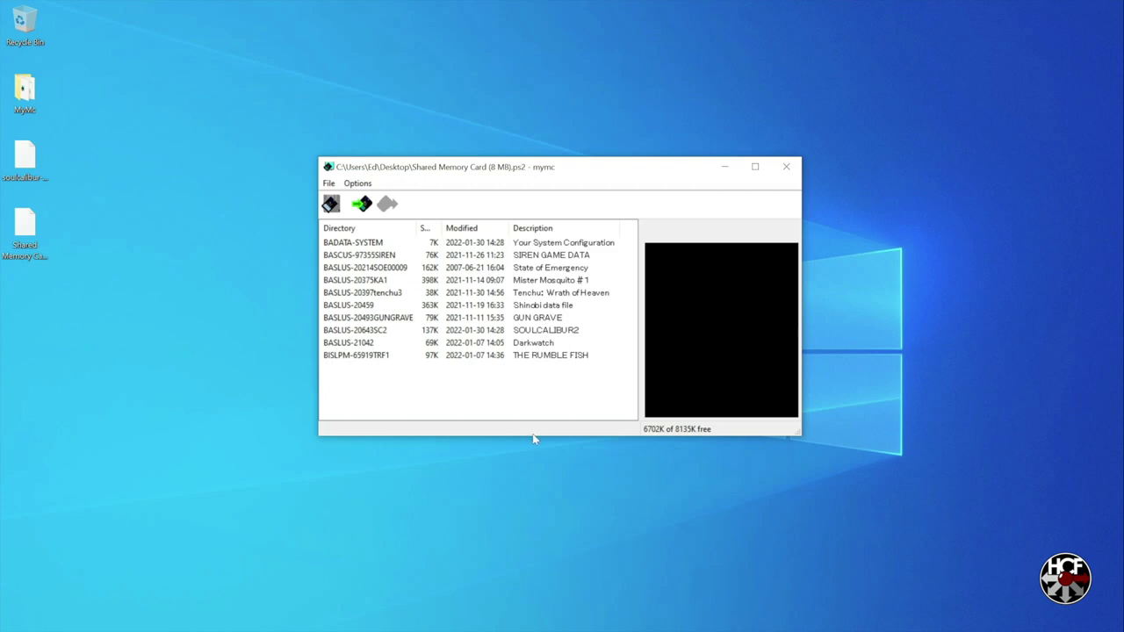
# Delete the existing SOULCALIBUR2 save, BASLUS-20643SC2, from the memory card image
pyautogui.click(479, 331)
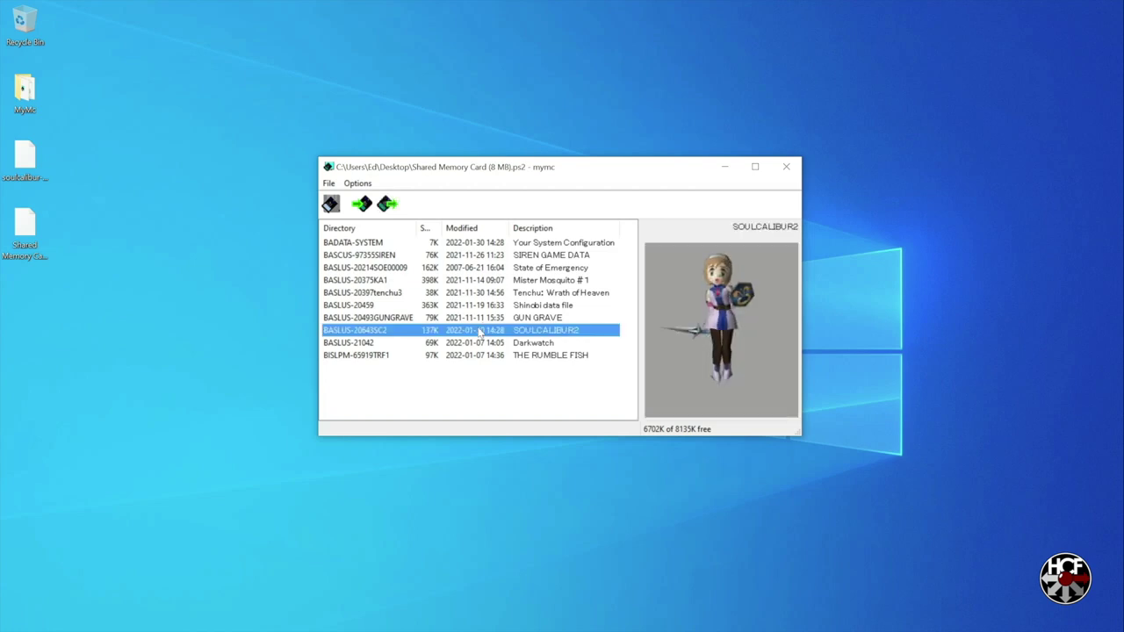
pyautogui.click(329, 185)
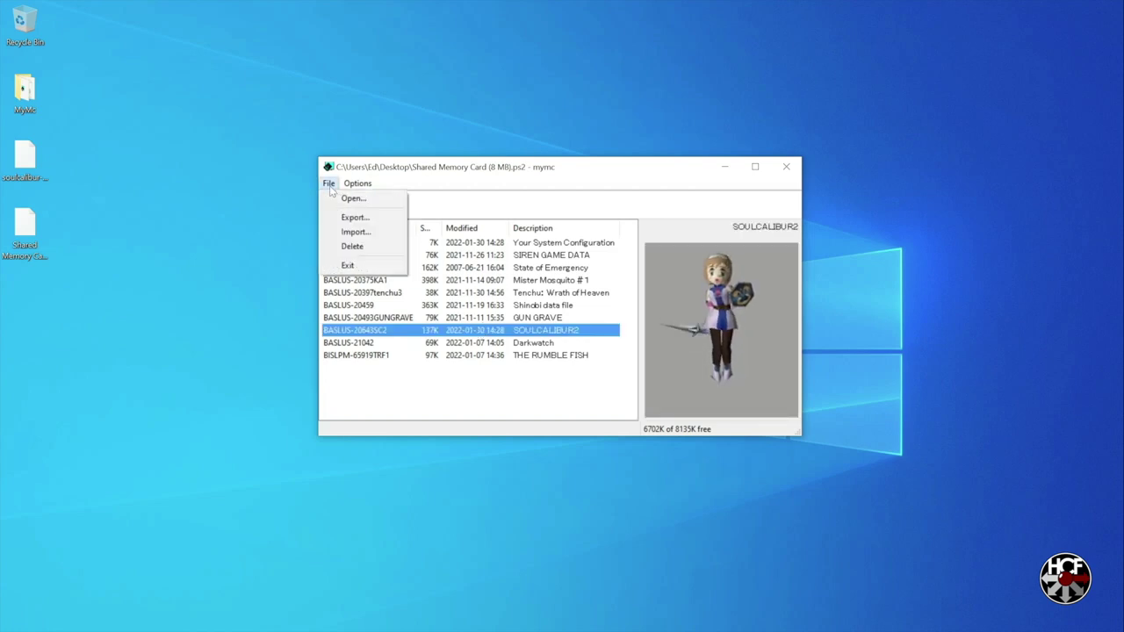
pyautogui.click(350, 247)
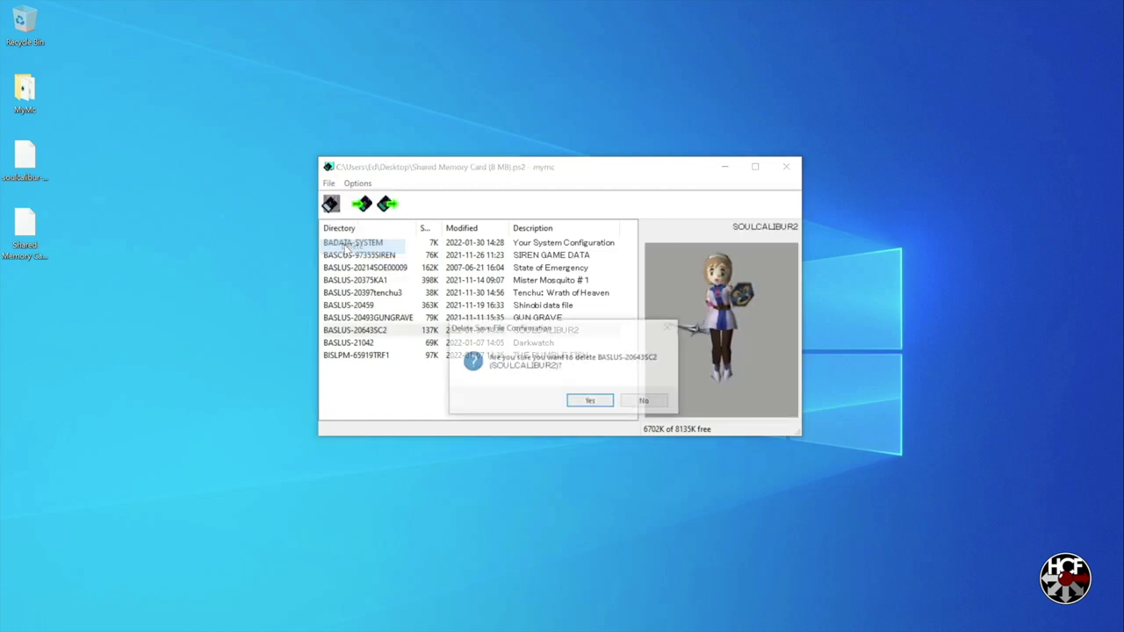
pyautogui.click(585, 403)
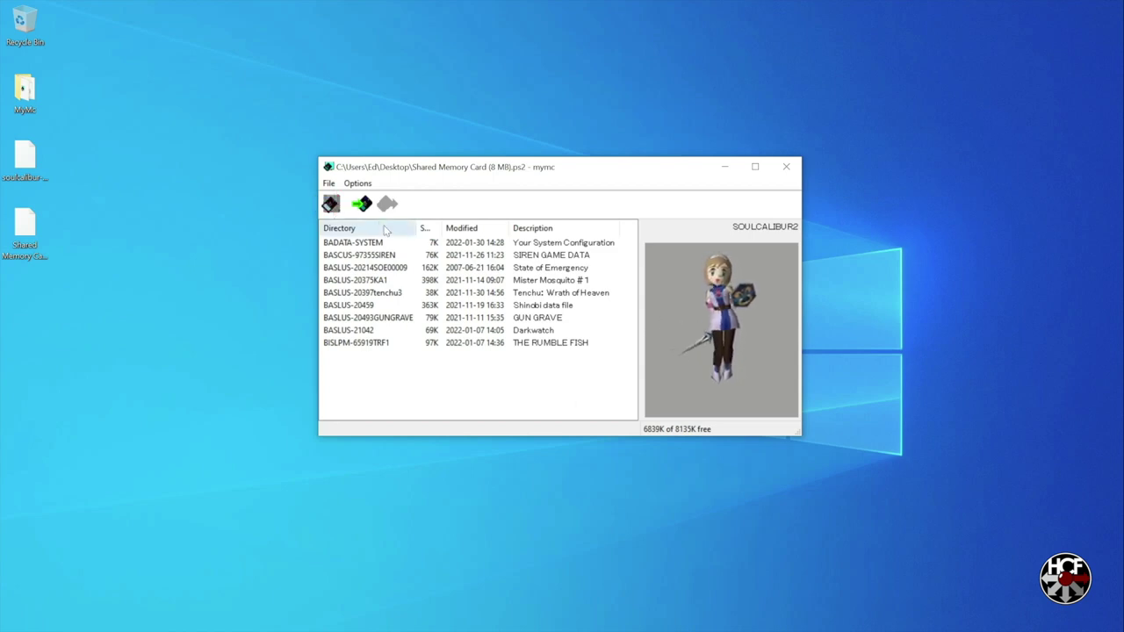
# Import the save file soulcalibur-ii.9709.max from the desktop into the memory card image
pyautogui.click(367, 209)
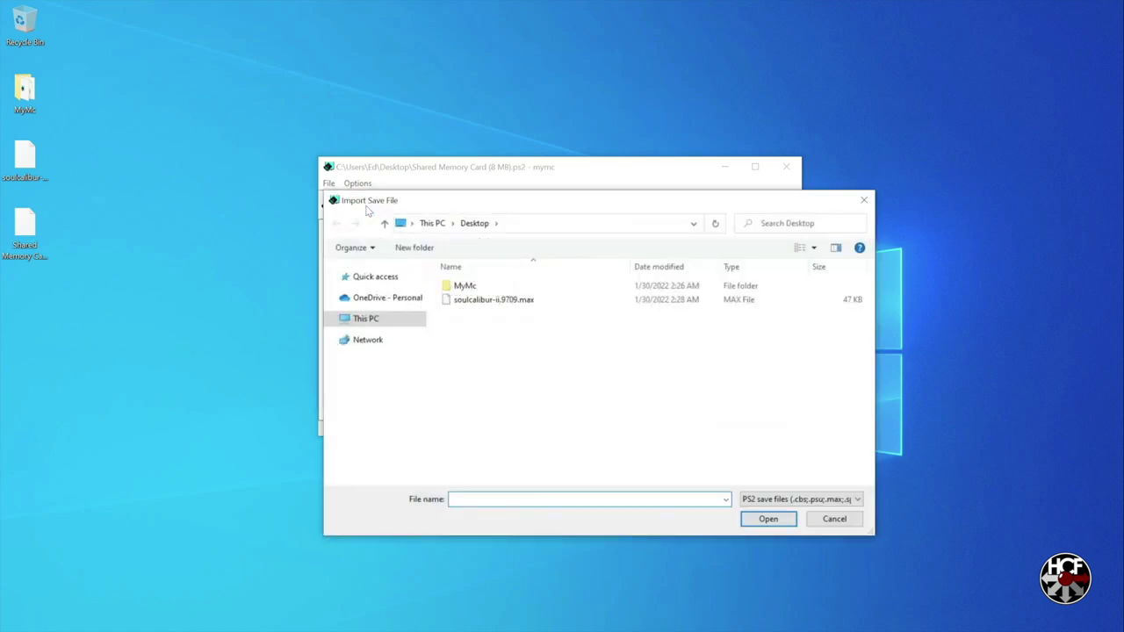
pyautogui.click(516, 302)
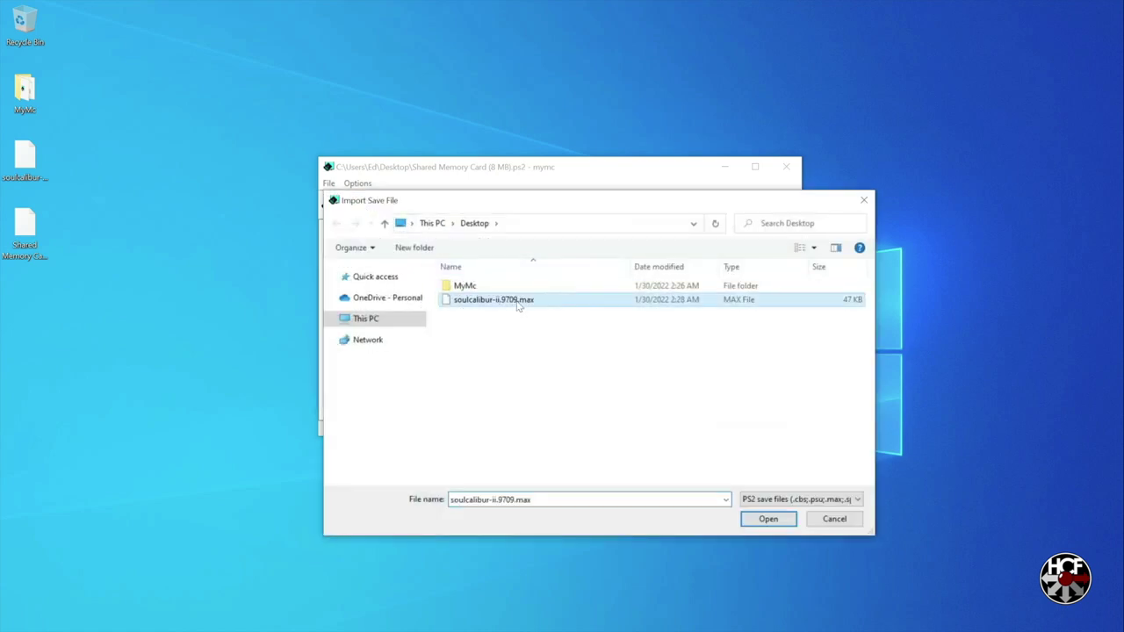
pyautogui.click(766, 521)
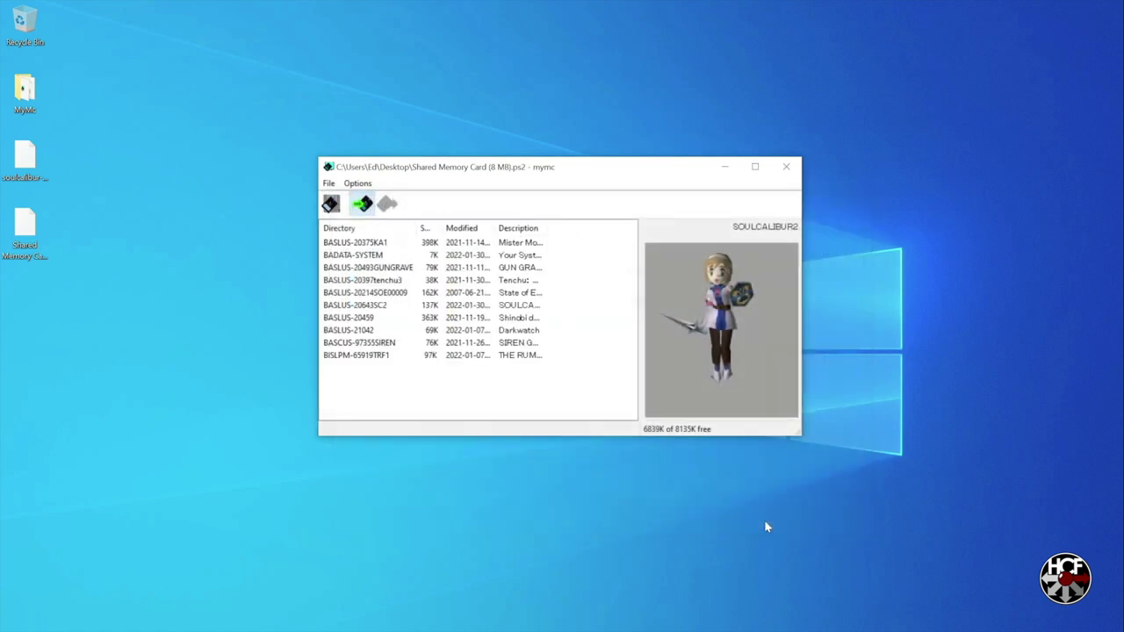
# Export the THE RUMBLE FISH save, BISLPM-65919TRF1, to the desktop as an EMS save file (.psu), and exit mymc
pyautogui.click(390, 356)
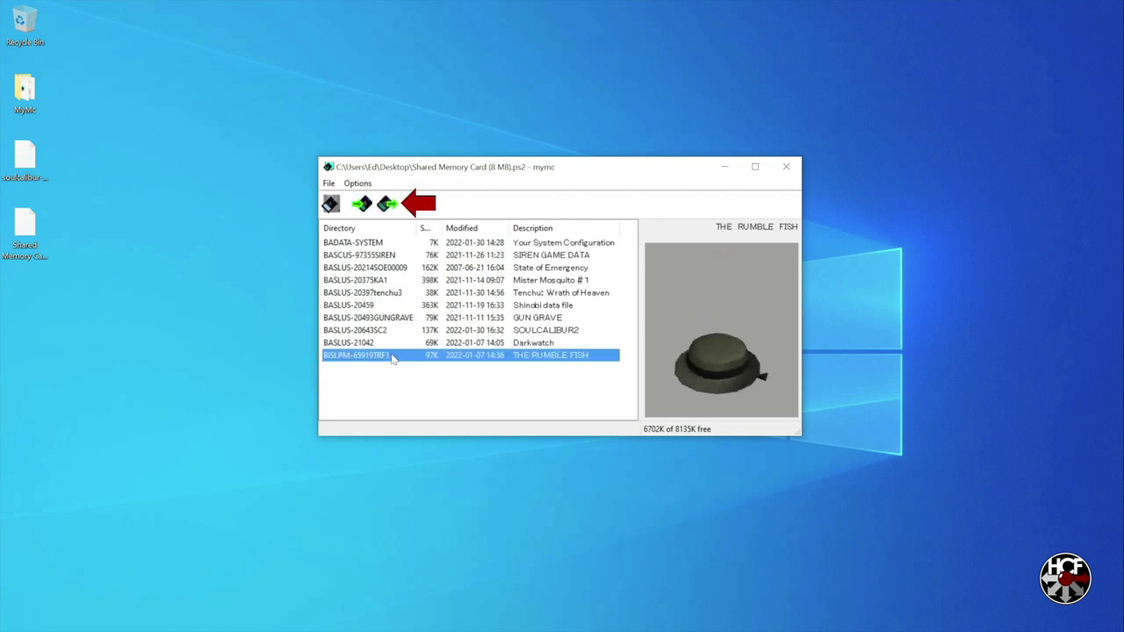
pyautogui.click(387, 207)
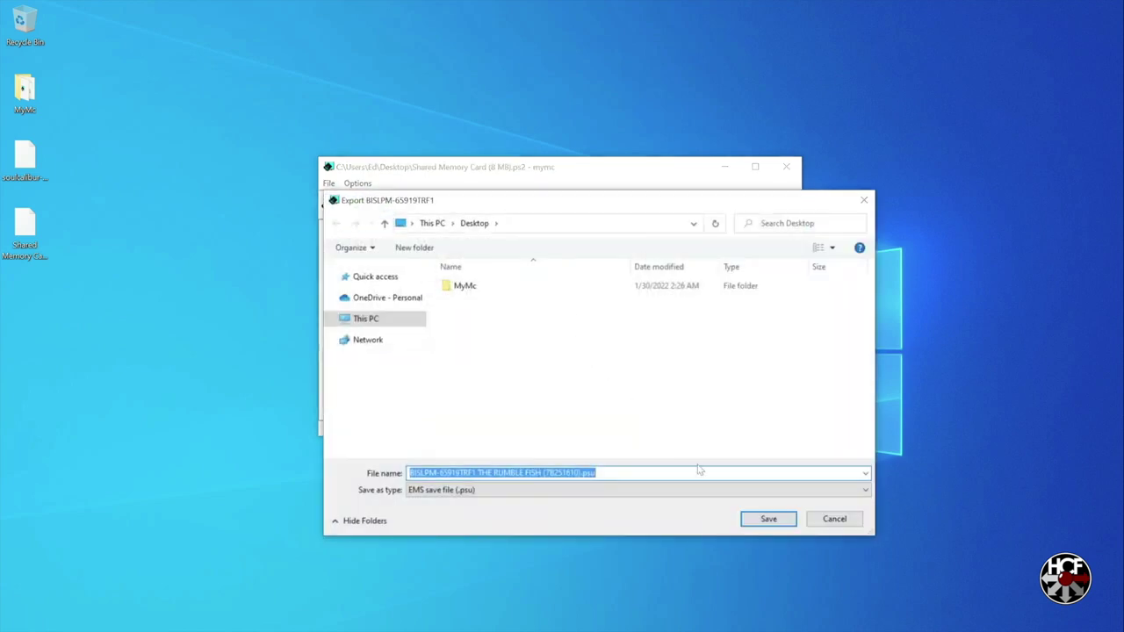
pyautogui.click(768, 522)
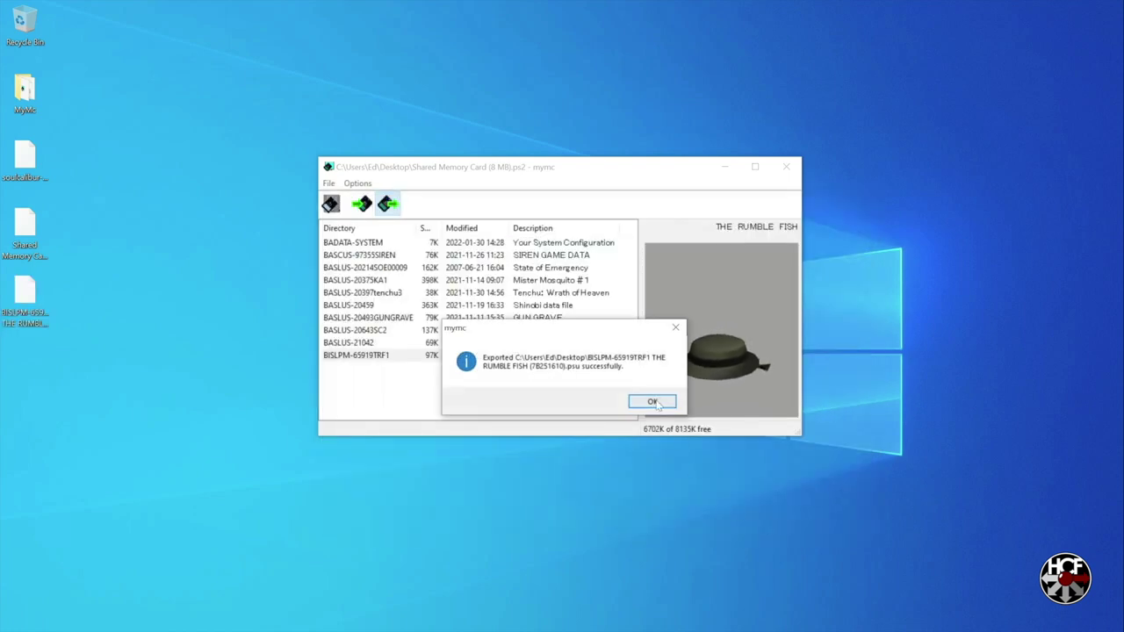
pyautogui.click(653, 402)
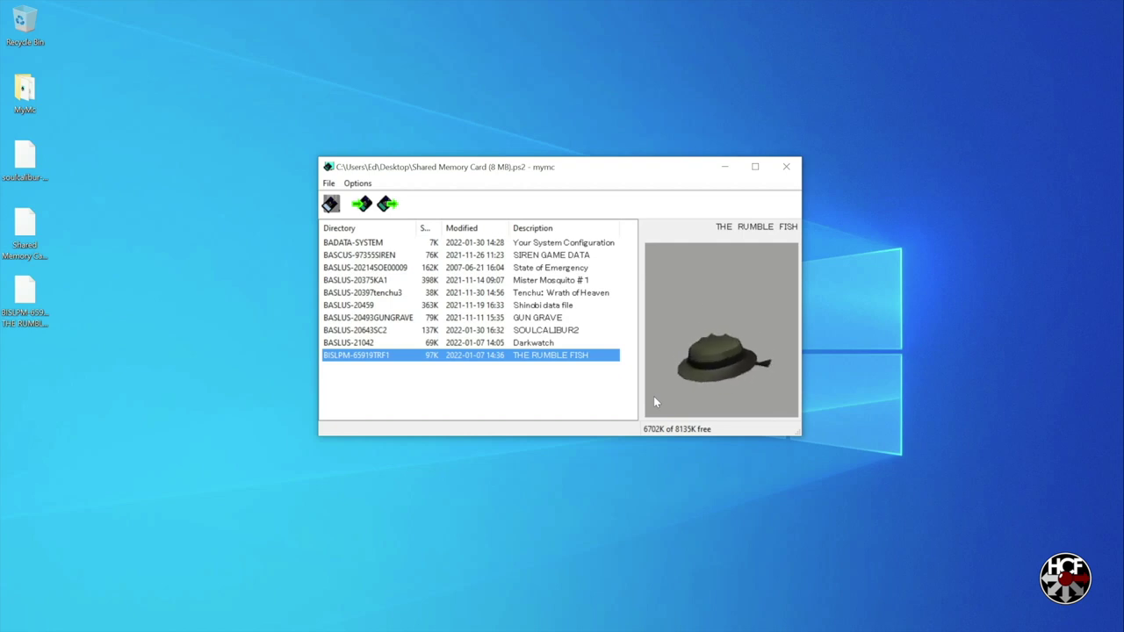
pyautogui.click(330, 183)
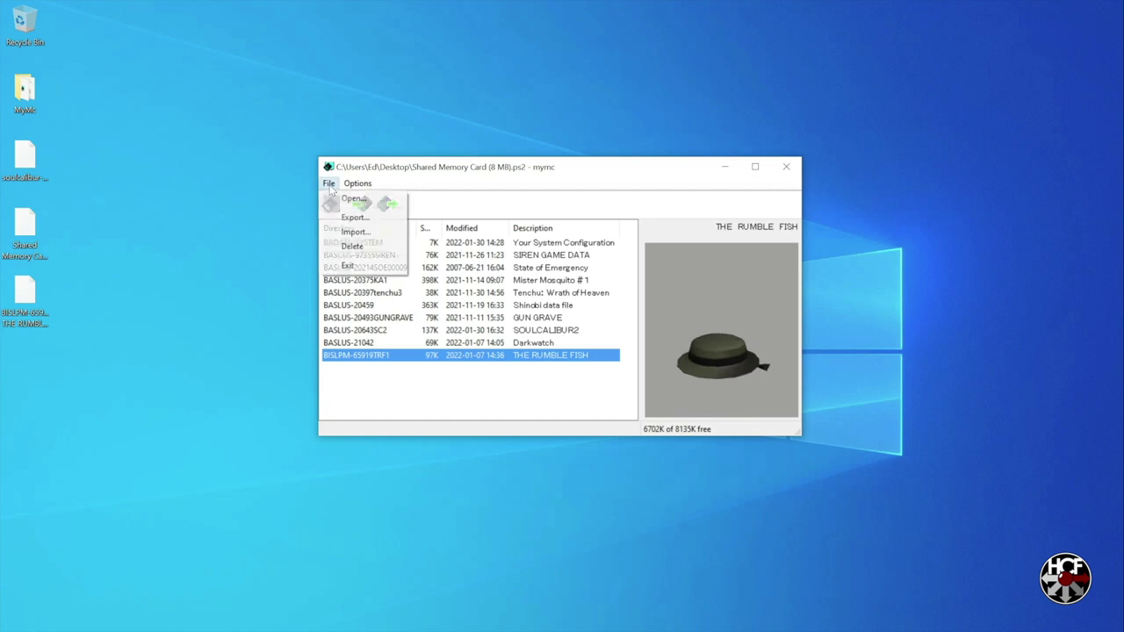
pyautogui.click(351, 265)
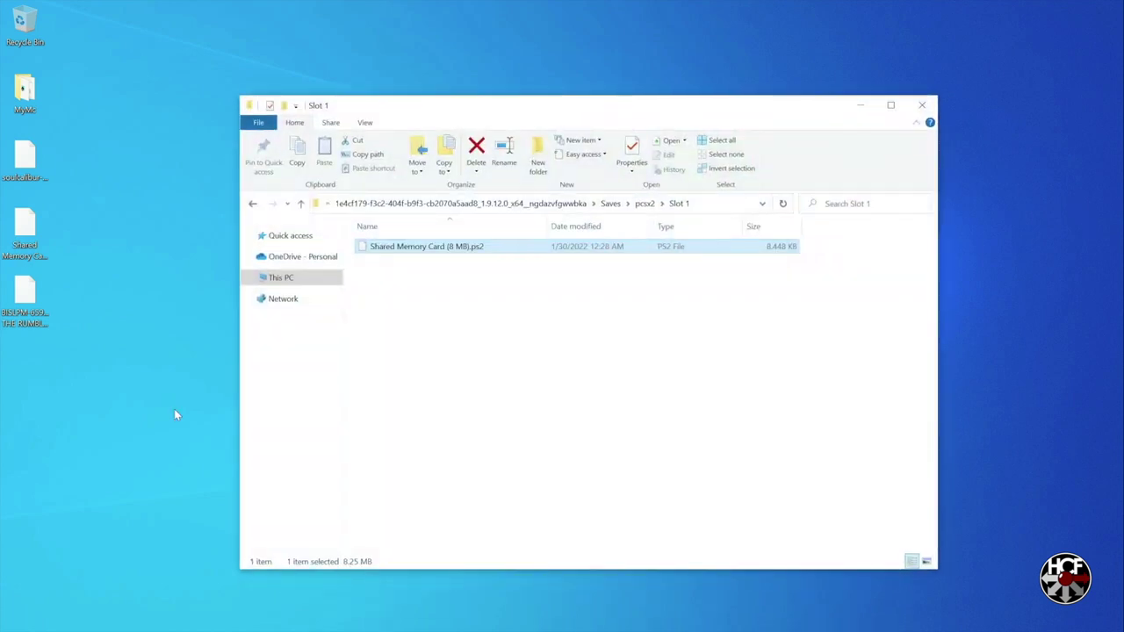
# Copy Shared Memory Card (8 MB).ps2 from the desktop back into Saves\pcsx2\Slot 1, replacing the existing file, and close the folder window
pyautogui.click(27, 232)
pyautogui.moveTo(27, 232); pyautogui.dragTo(497, 316)
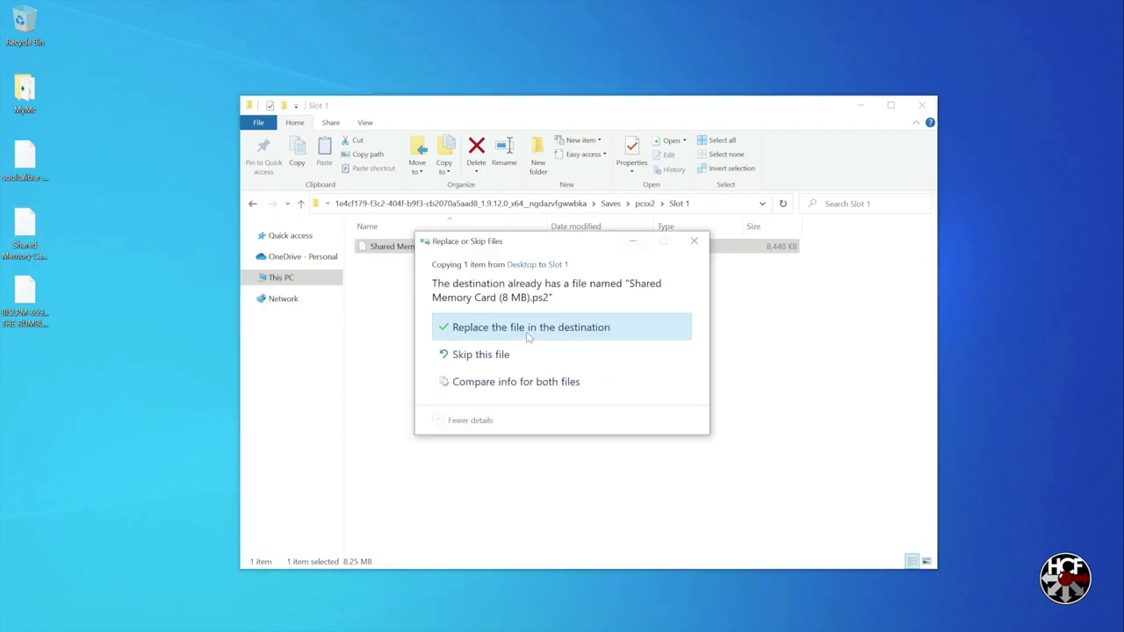
pyautogui.click(528, 332)
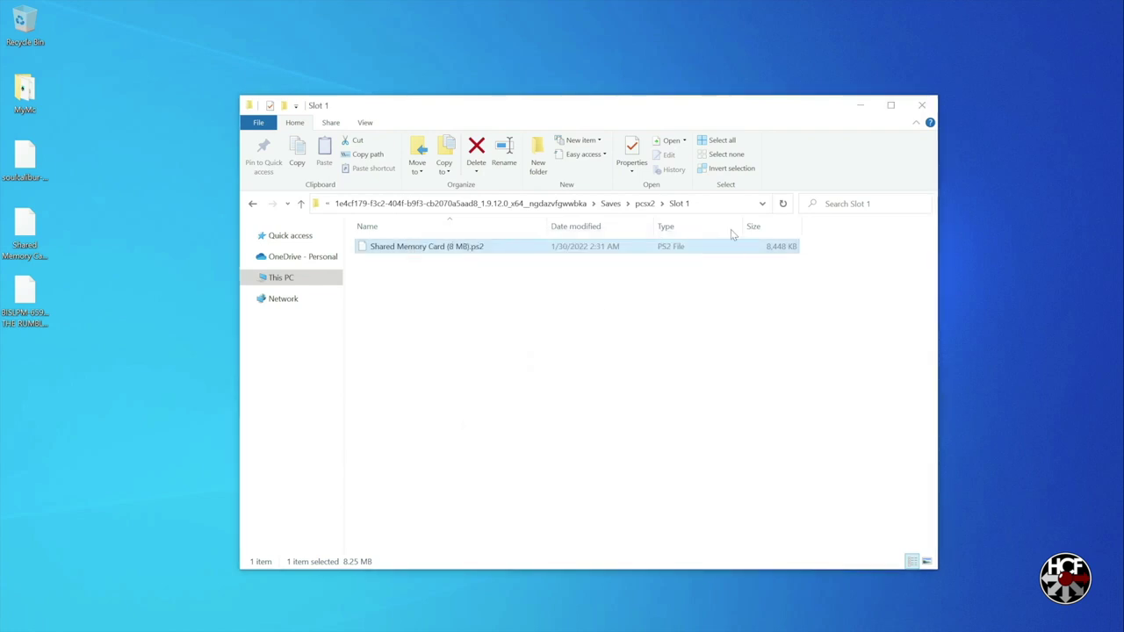
pyautogui.click(922, 105)
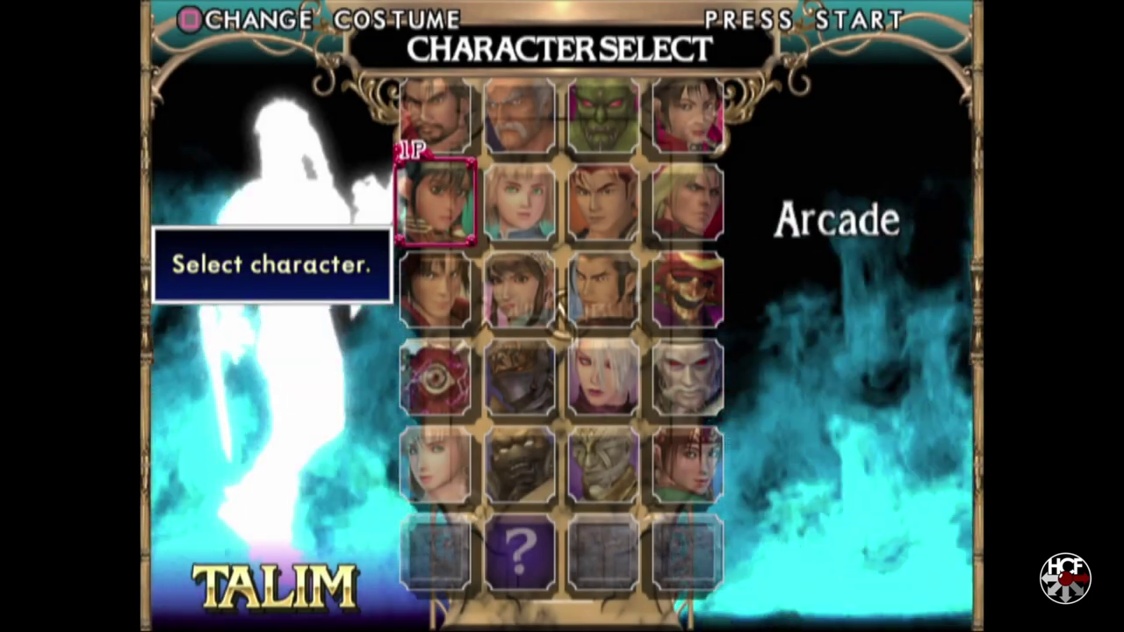
pyautogui.press('Down')
pyautogui.press('Down')
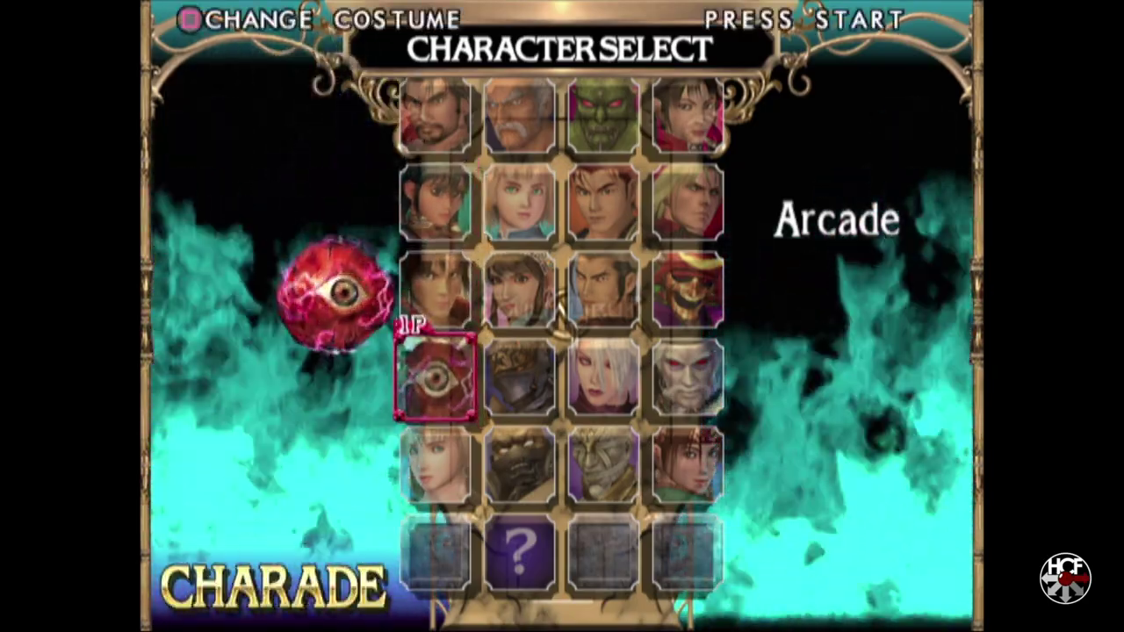
pyautogui.press('Down')
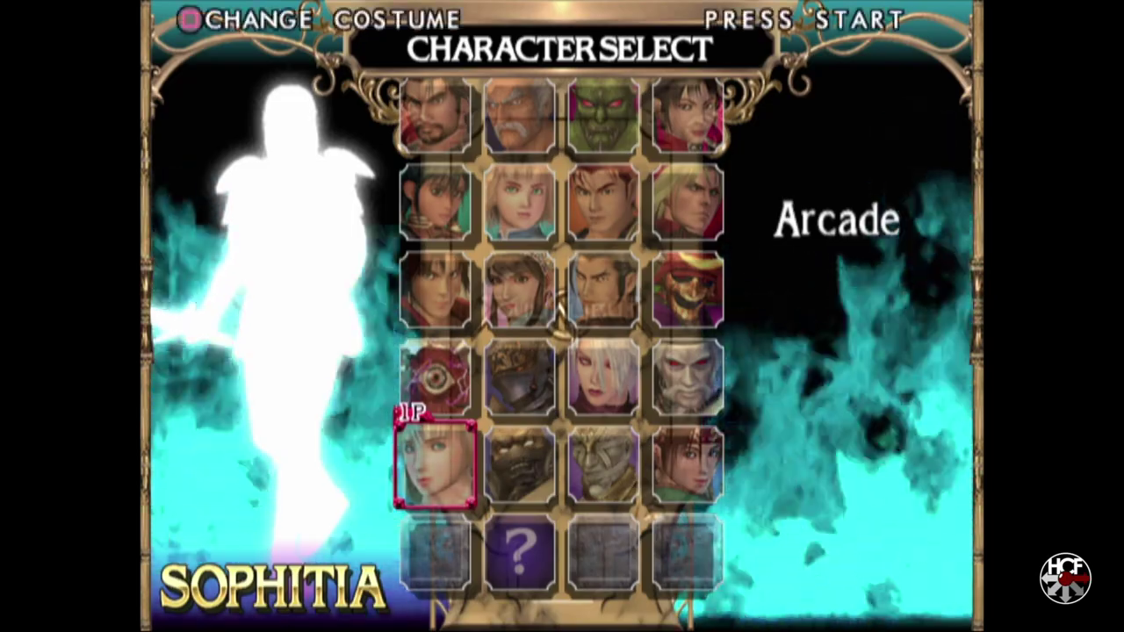
pyautogui.press('Right')
pyautogui.press('Right')
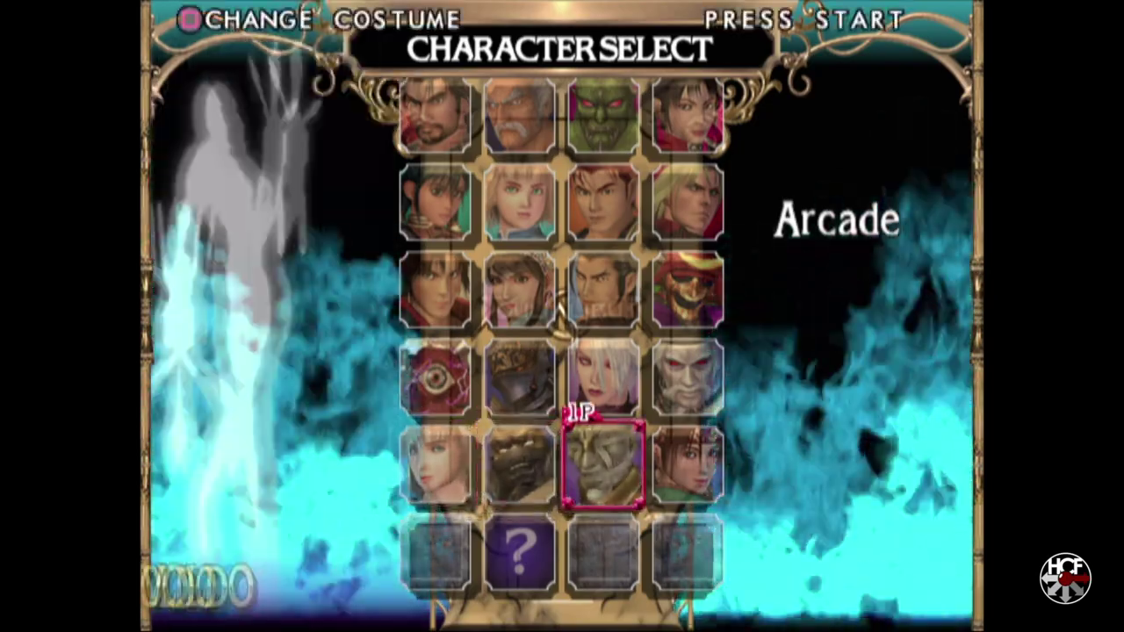
pyautogui.press('Right')
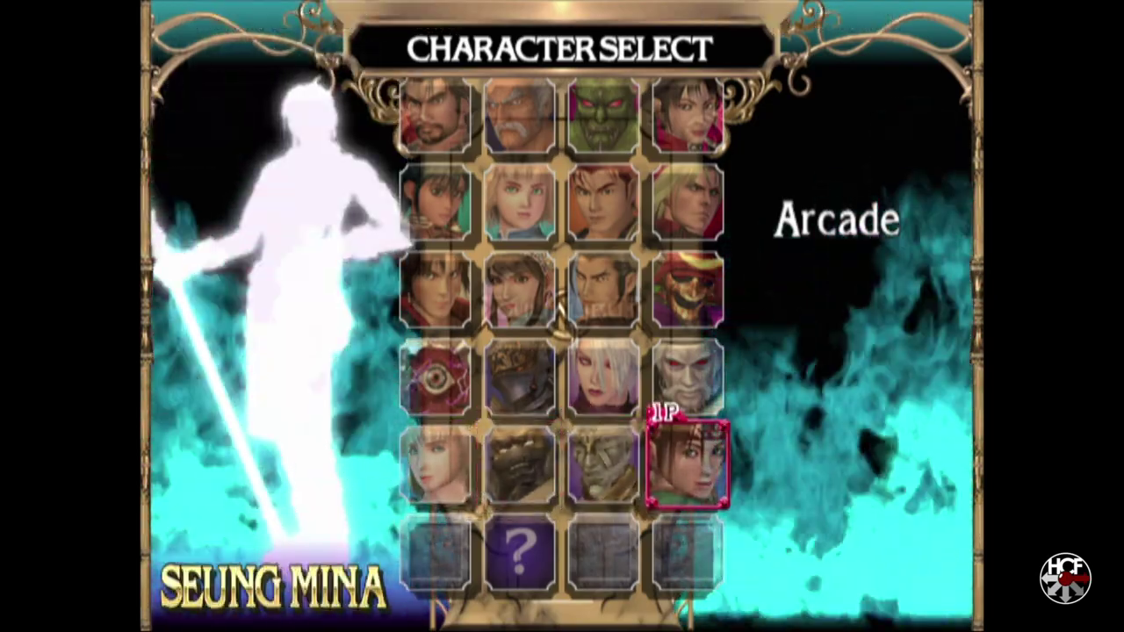
pyautogui.press('Up')
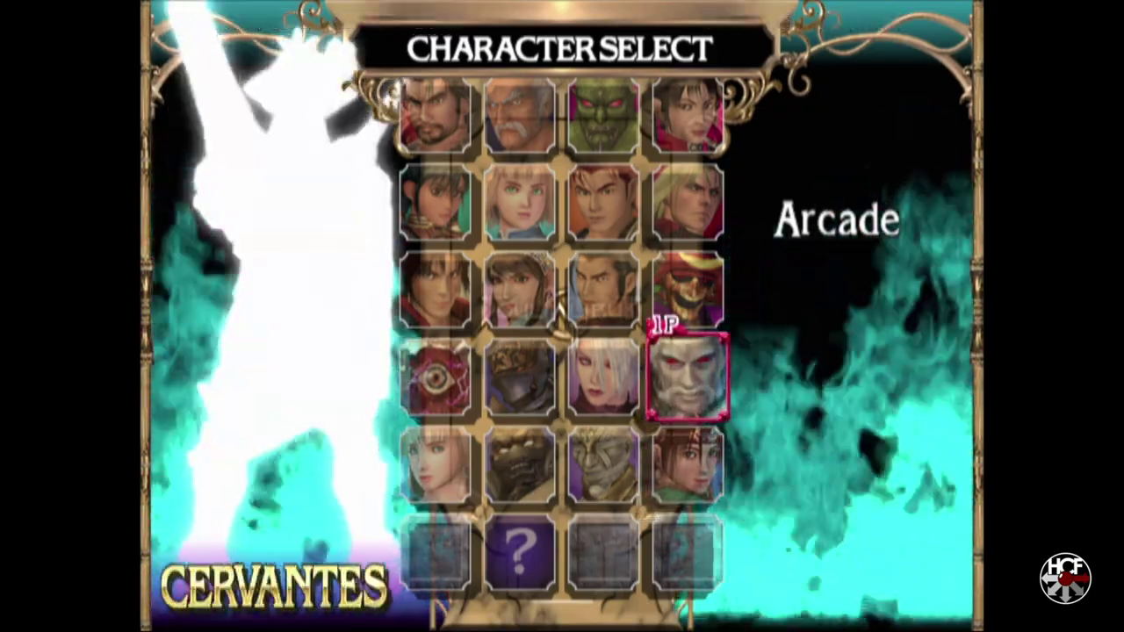